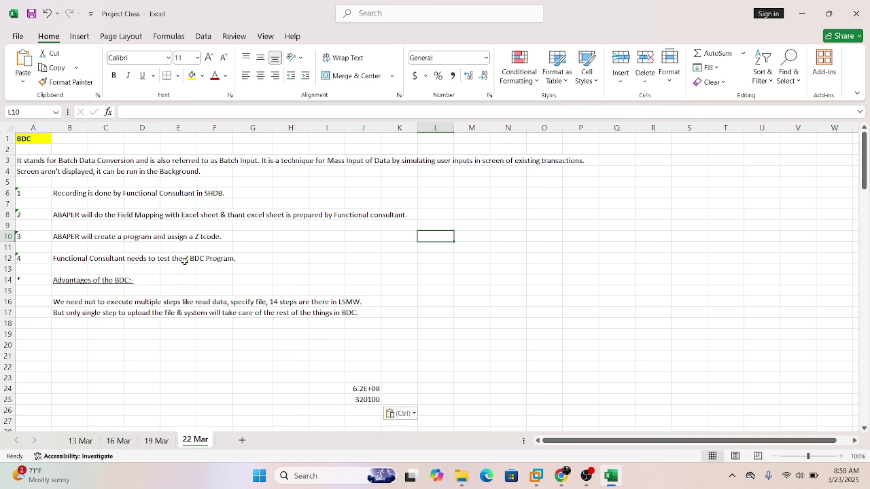
click(455, 270)
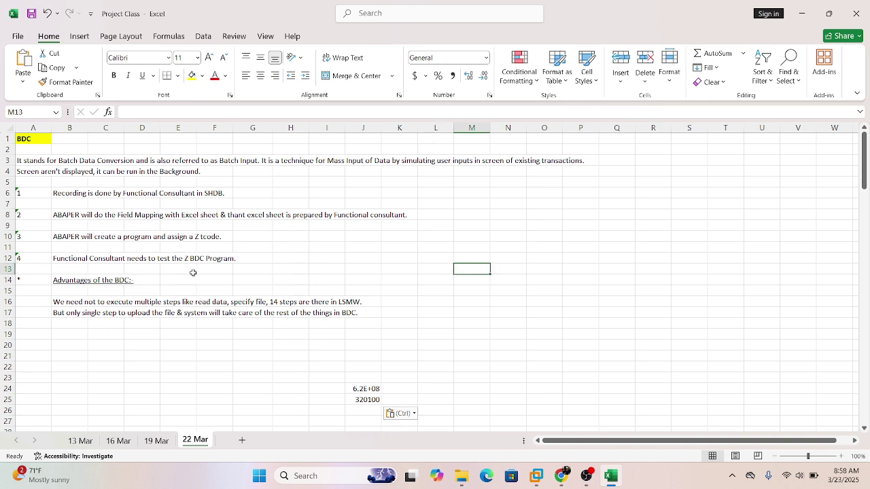
click(584, 477)
click(584, 477)
click(575, 248)
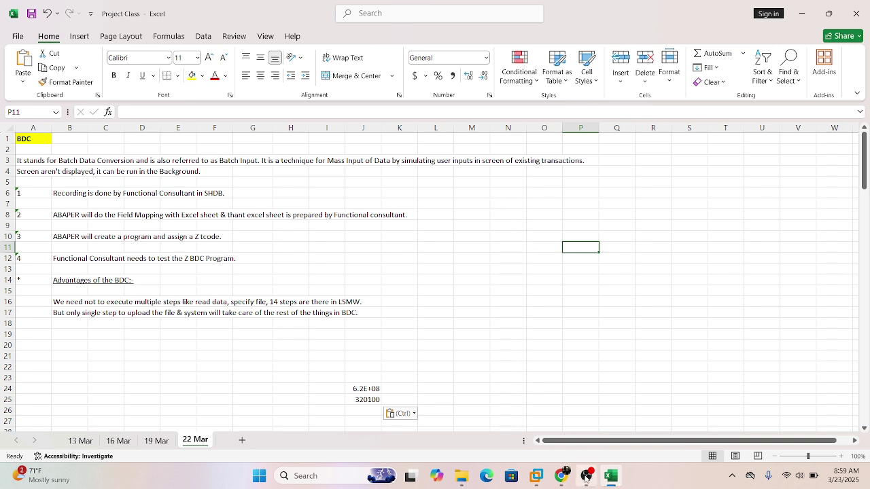
click(479, 181)
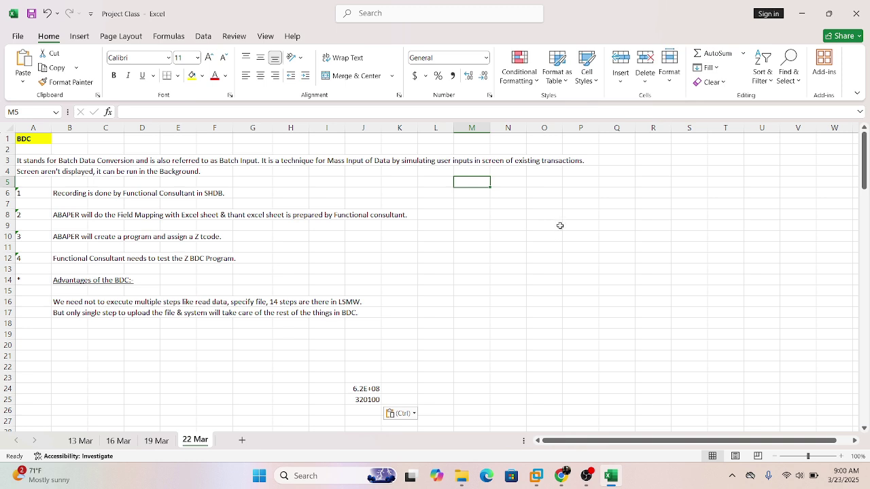
click(560, 260)
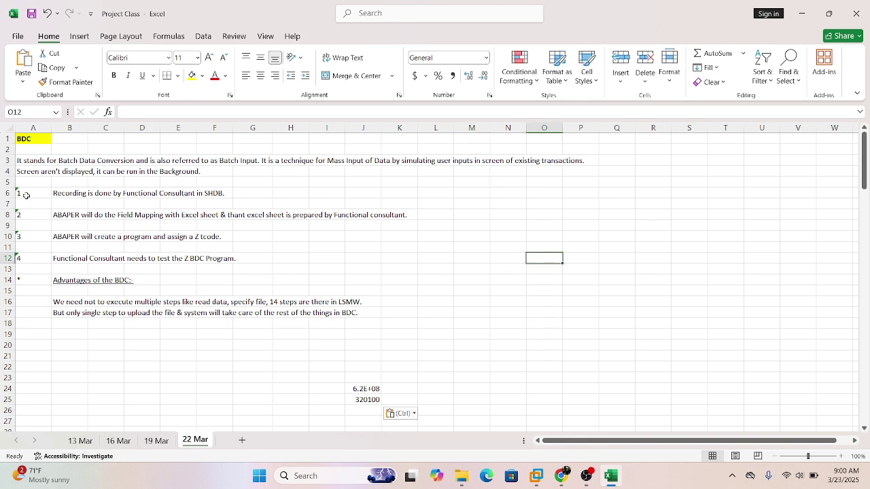
drag(26, 196, 357, 333)
click(501, 294)
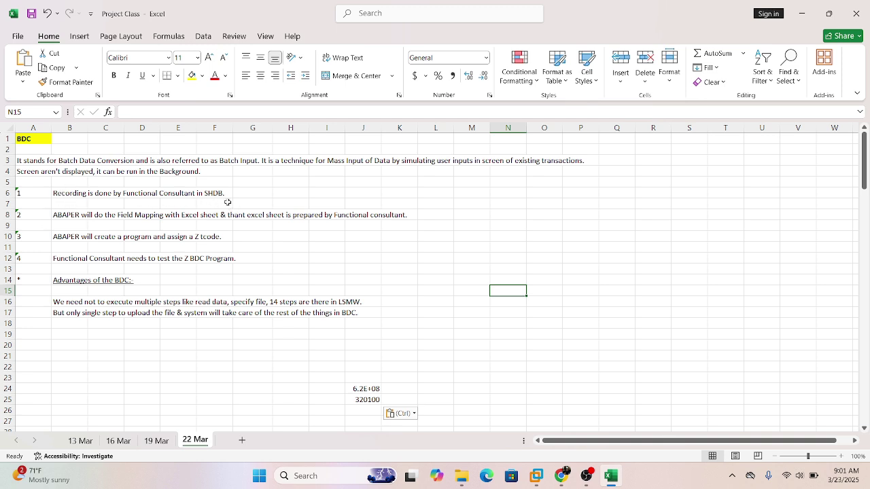
Extend the first process note in B6 so it reads "Recording is done by Functional Consultant in SHDB tcode.".
click(61, 196)
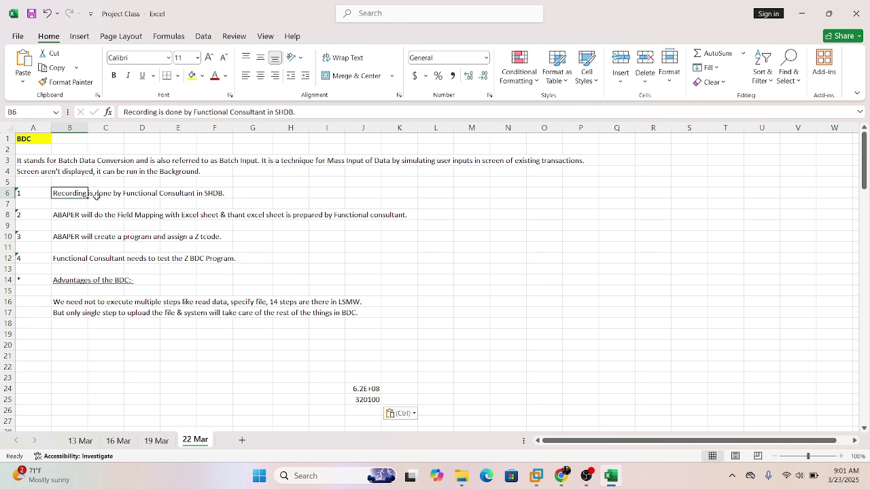
click(292, 112)
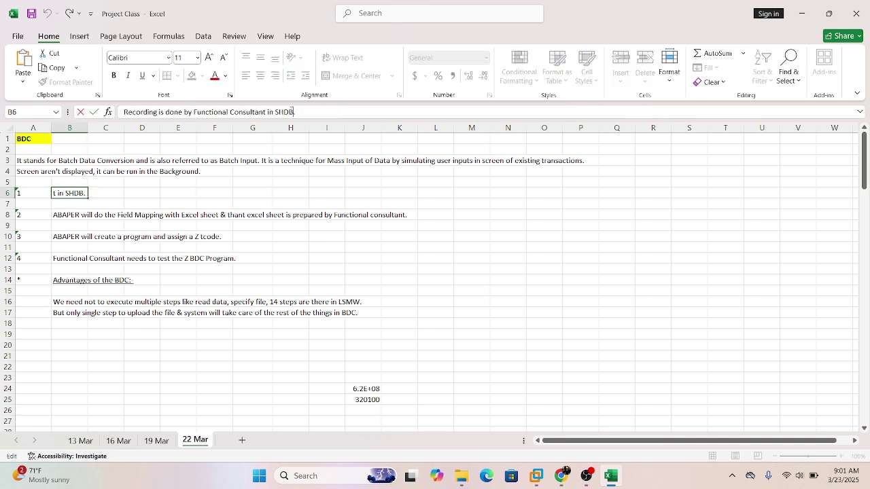
text(tcode)
click(435, 259)
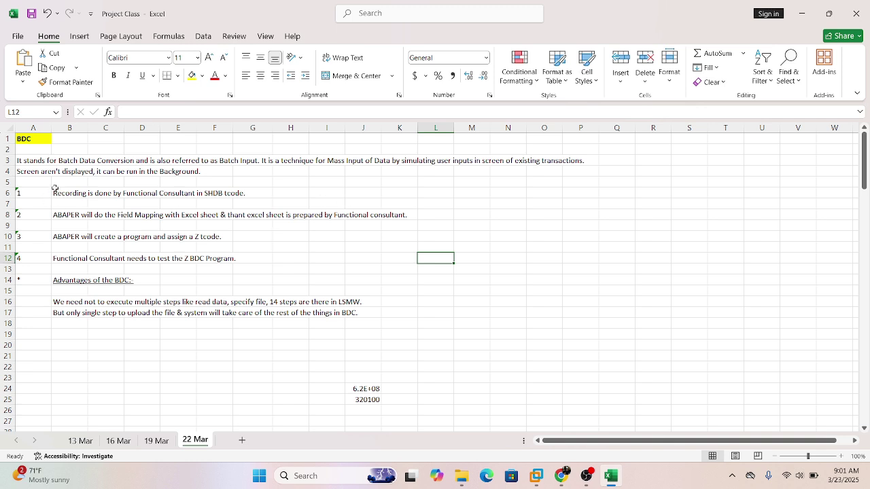
Review the four numbered BDC process notes in rows 6 to 12.
drag(54, 184, 251, 197)
click(401, 291)
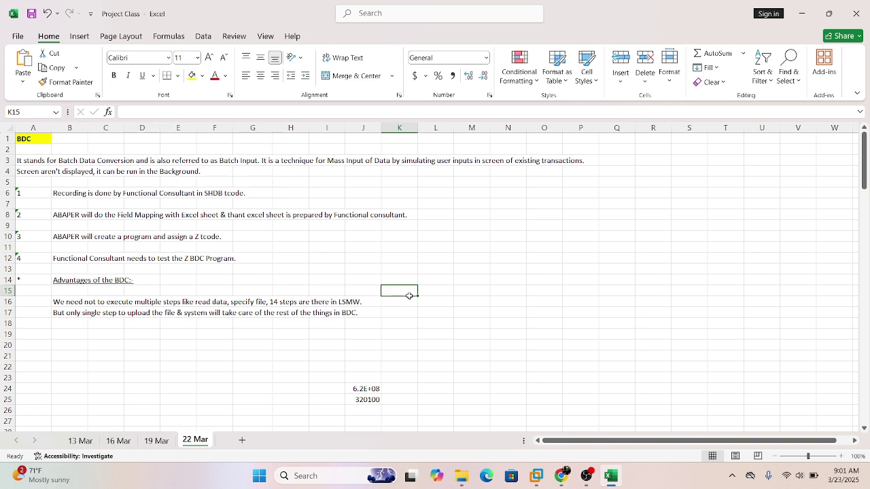
click(53, 249)
drag(53, 249, 244, 271)
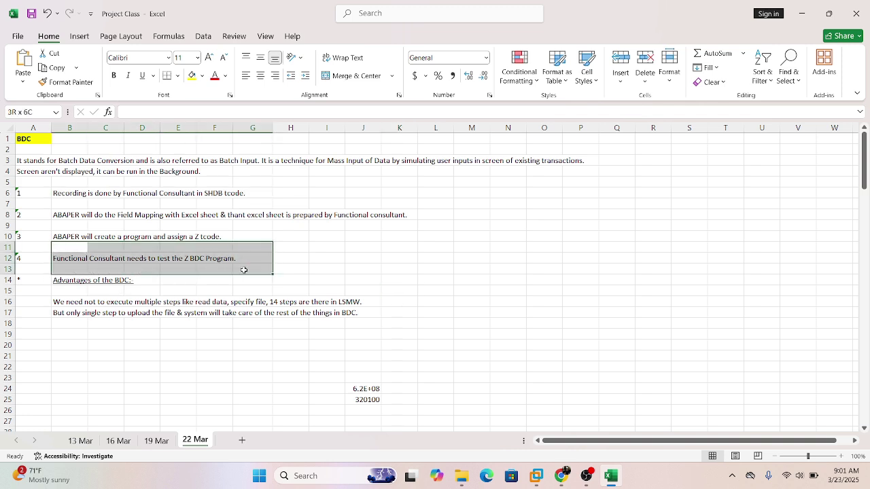
click(304, 249)
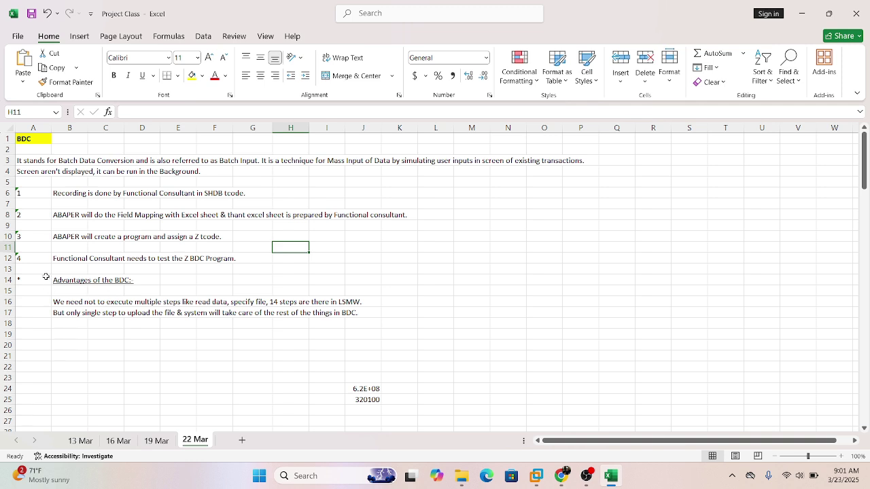
drag(27, 190, 407, 260)
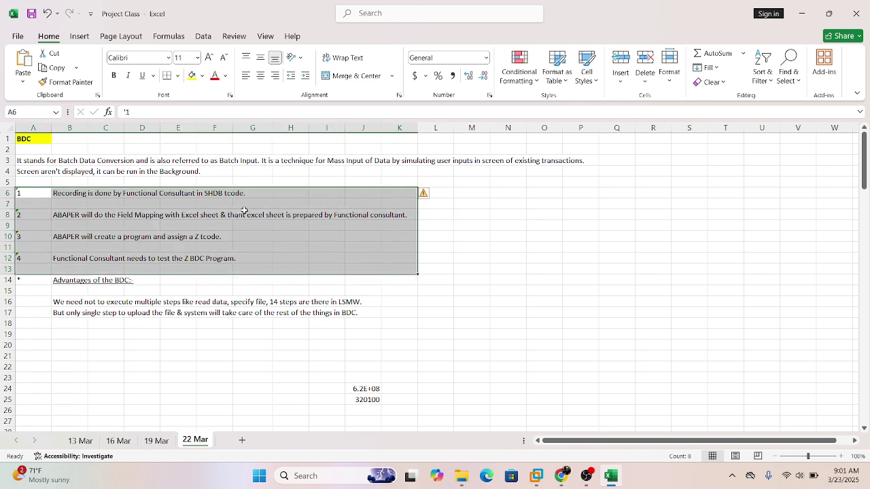
click(292, 193)
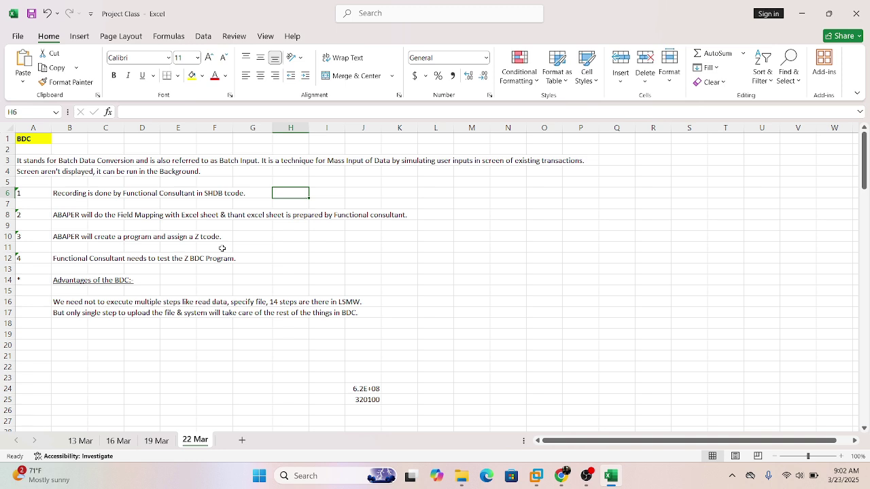
drag(55, 181, 416, 268)
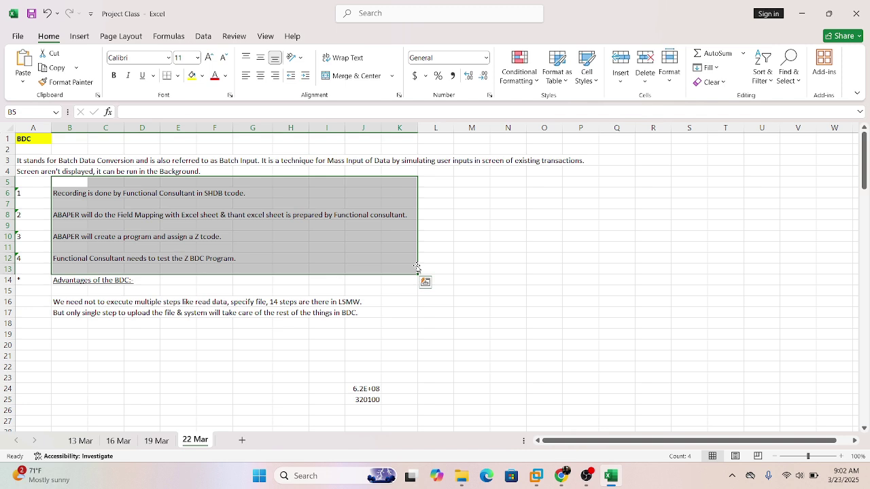
click(84, 343)
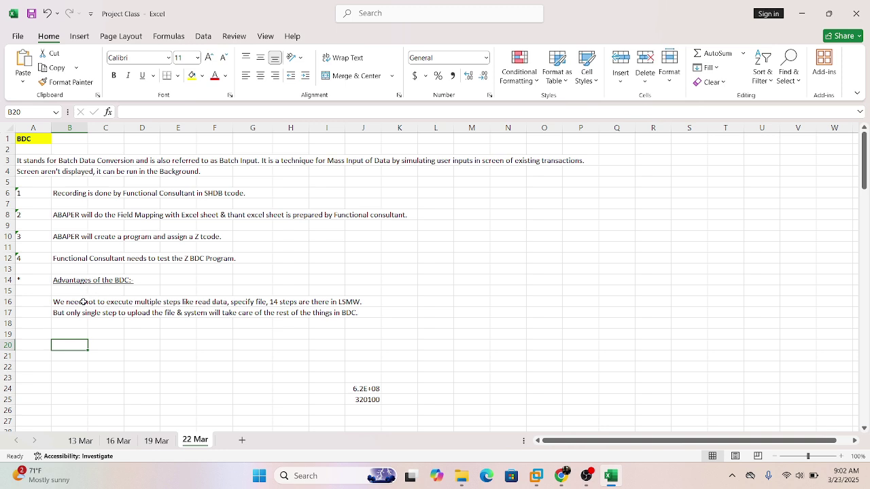
Copy the underlined "Advantages of the BDC:-" heading from B14 to B20 and enter "*" in A20 beside it.
click(66, 326)
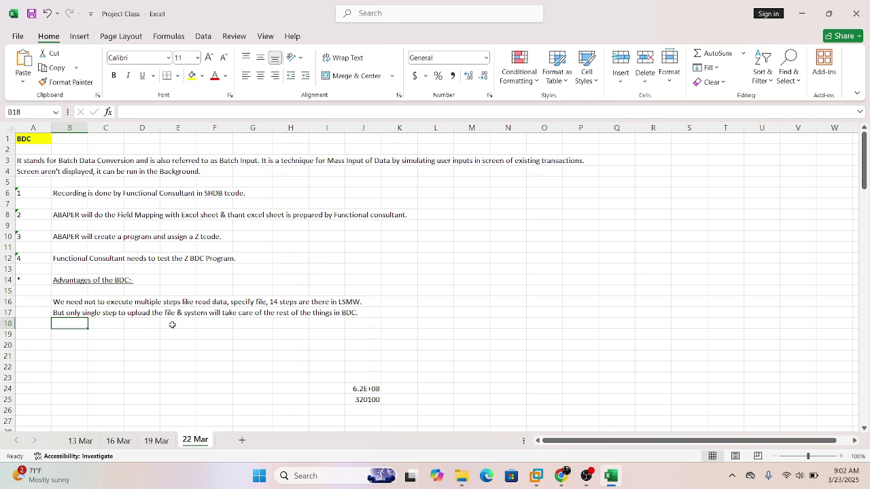
click(35, 334)
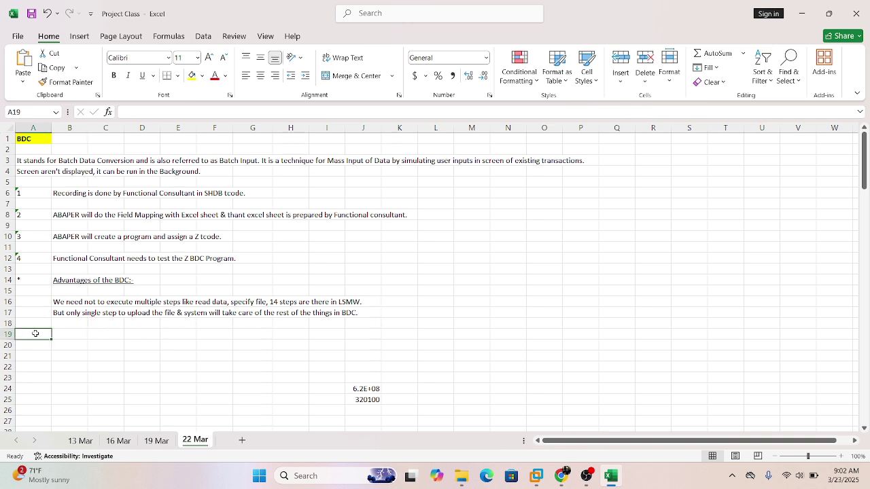
click(56, 284)
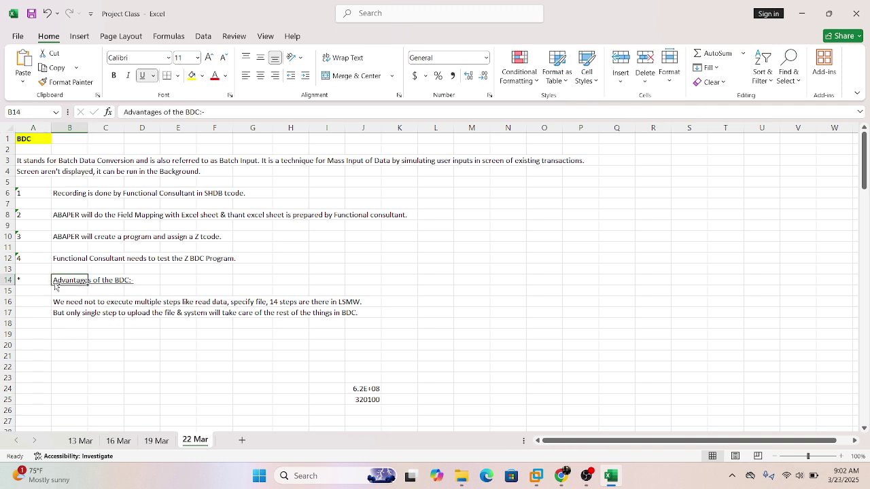
key(ctrl+c)
click(63, 344)
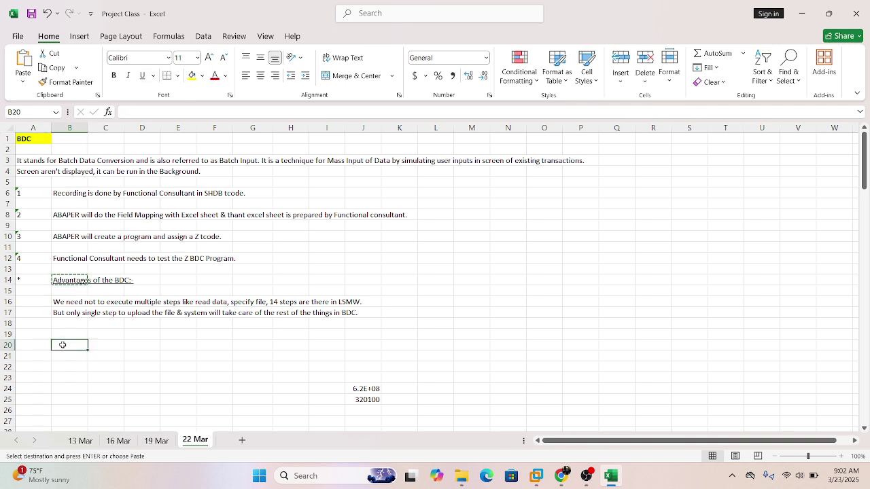
key(ctrl+v)
click(37, 345)
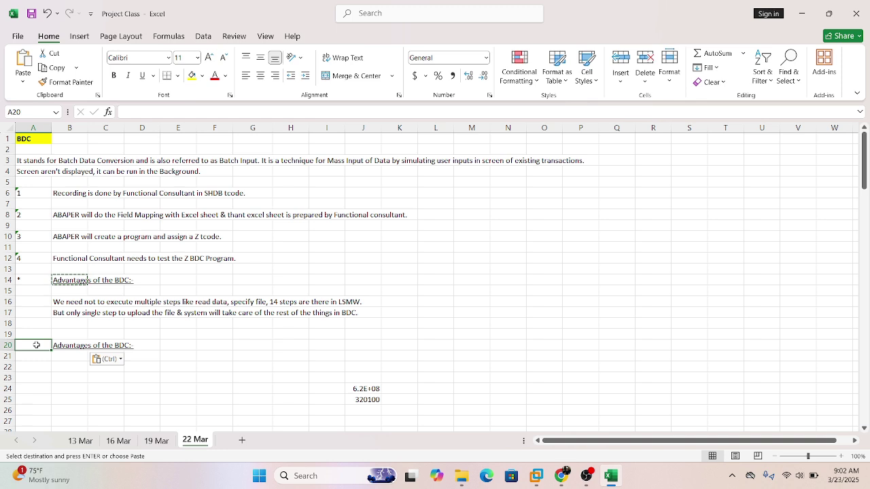
text(*)
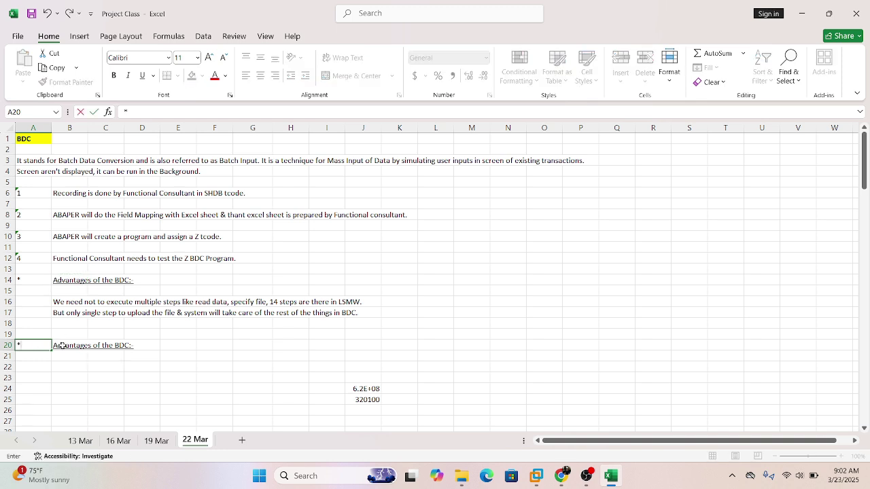
Change the copied heading in B20 to "Disadvances of the BDC:-".
click(61, 344)
drag(163, 111, 124, 109)
text(Di)
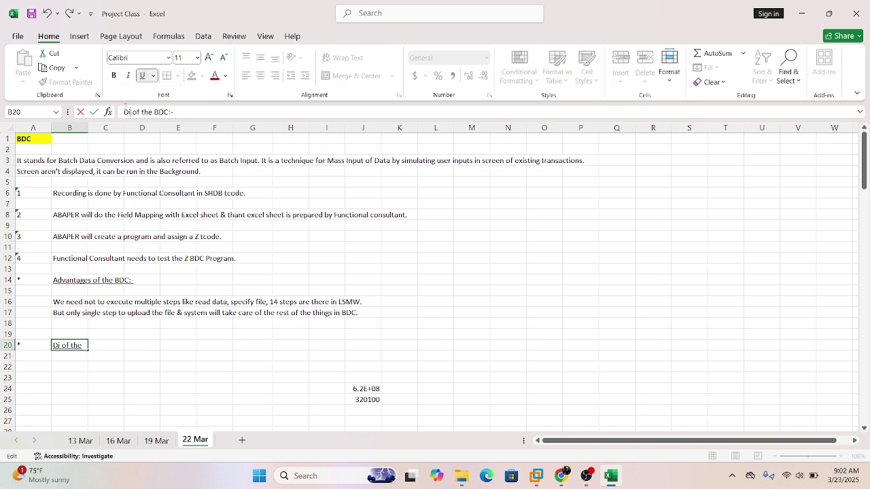
text(sadvance)
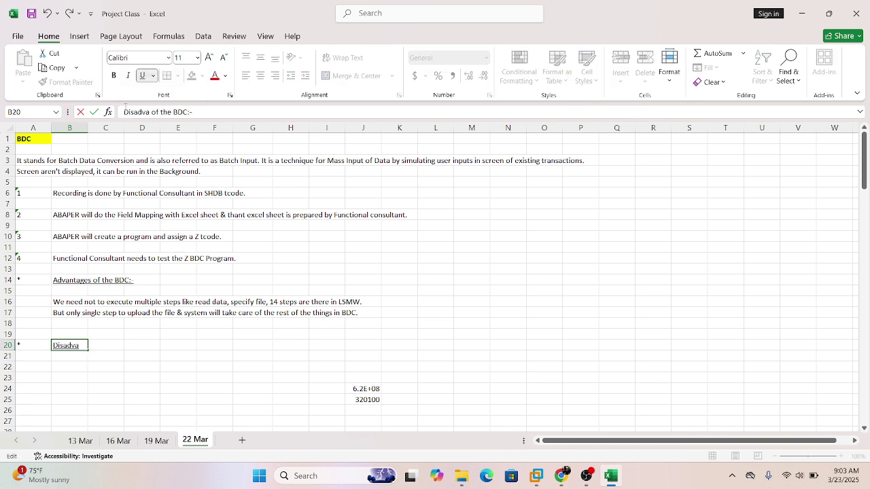
text(s)
key(BackSpace)
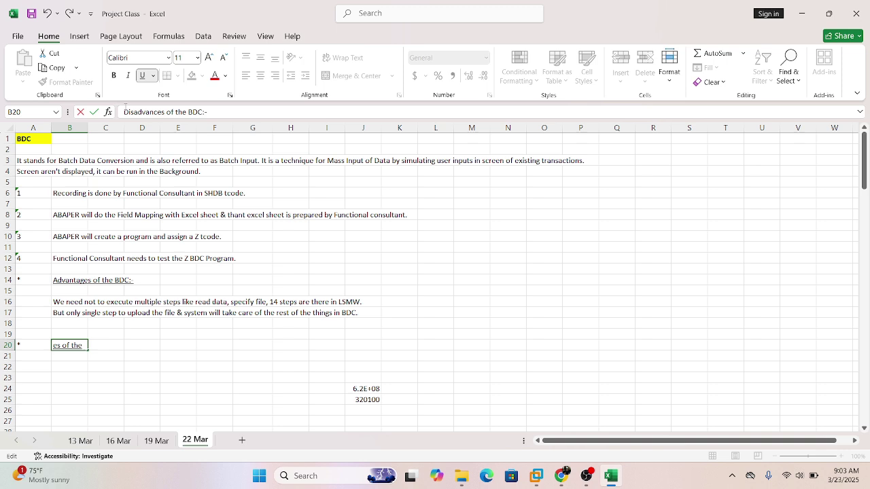
Enter "Denpendency on ABAPER" in B22 as the first note under the disadvantages heading.
click(71, 366)
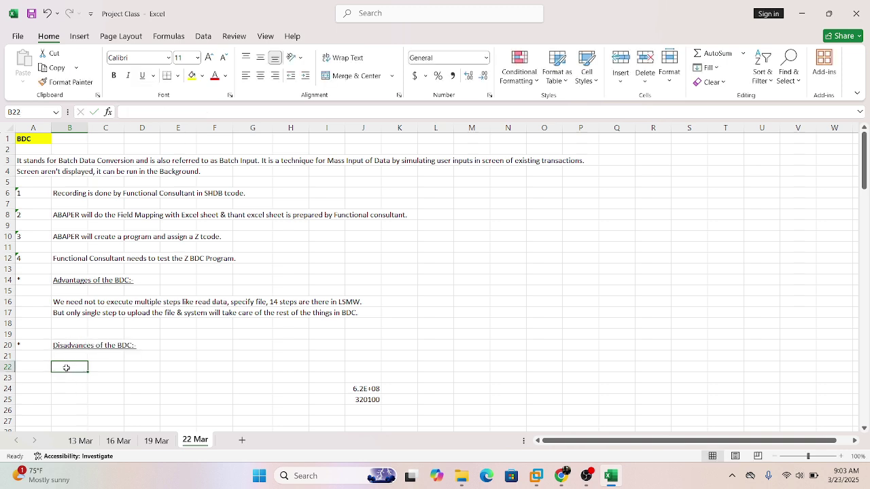
text(D)
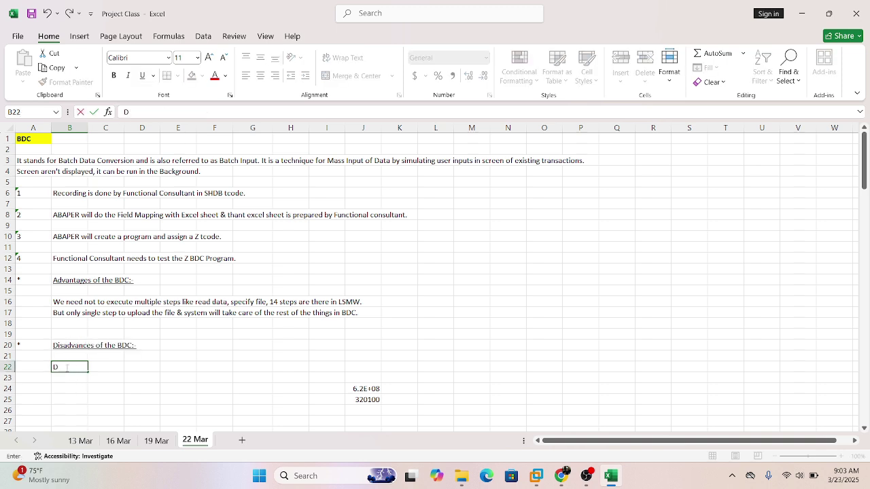
text(enpendency on ABAPER)
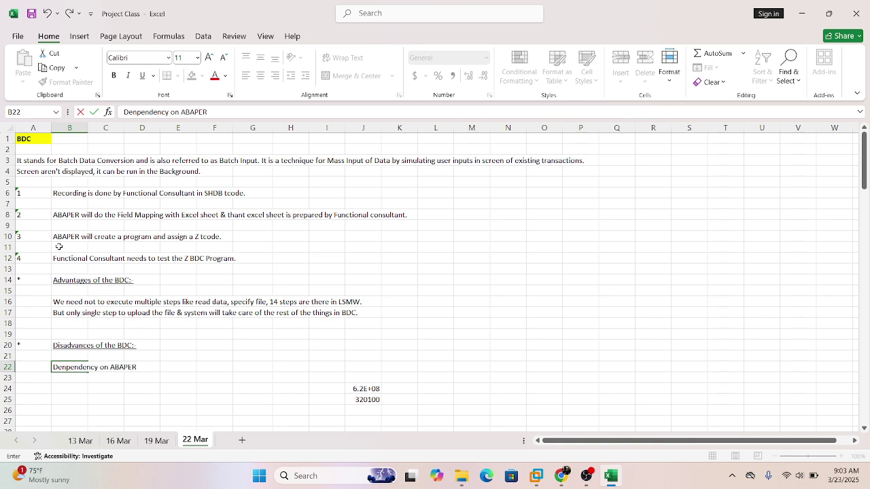
click(79, 400)
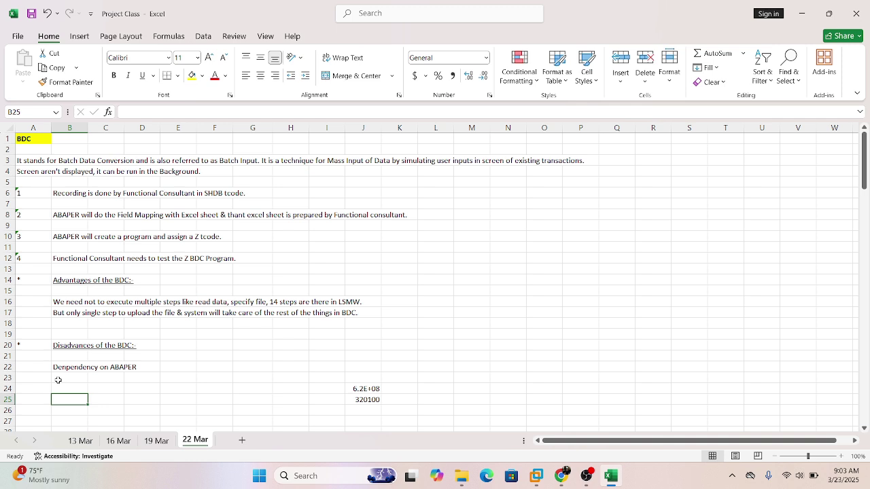
Append ", which can take more time" to the ABAPER dependency note in B22.
click(76, 367)
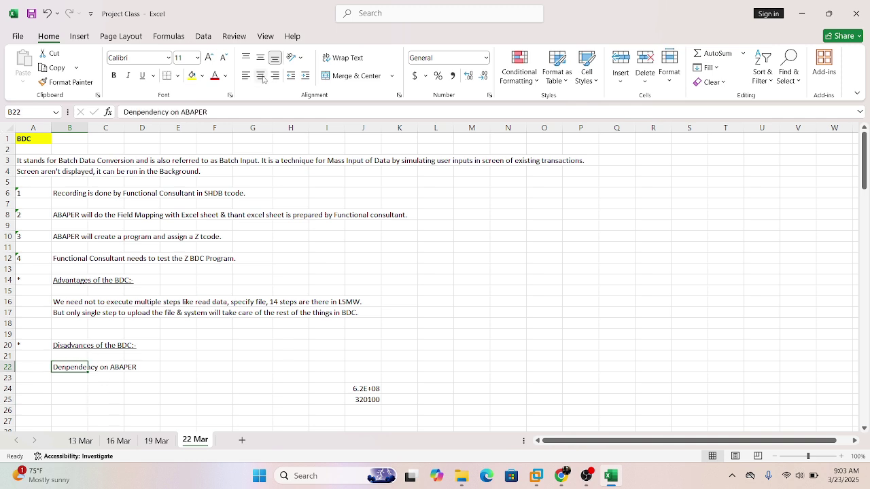
click(241, 111)
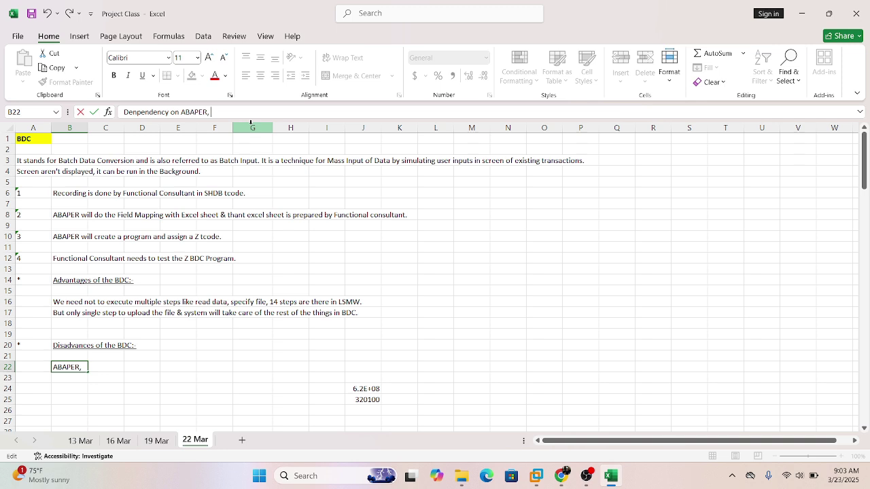
text(, which can t)
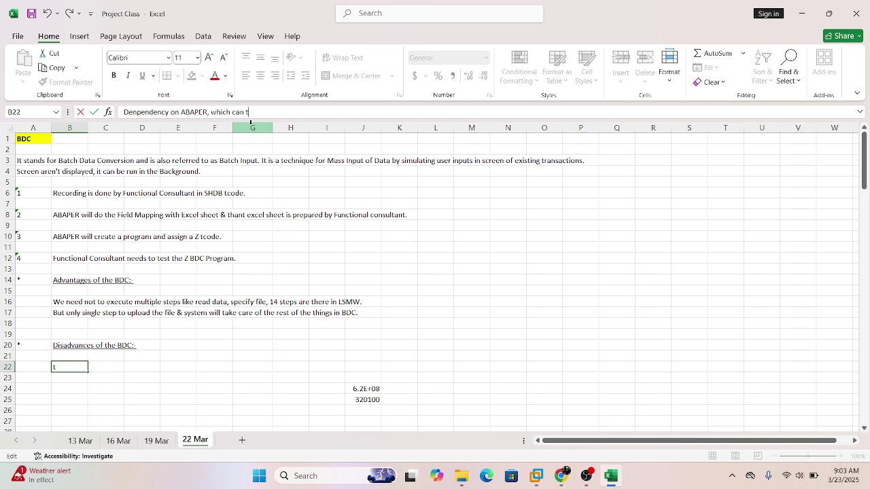
text(ake more time)
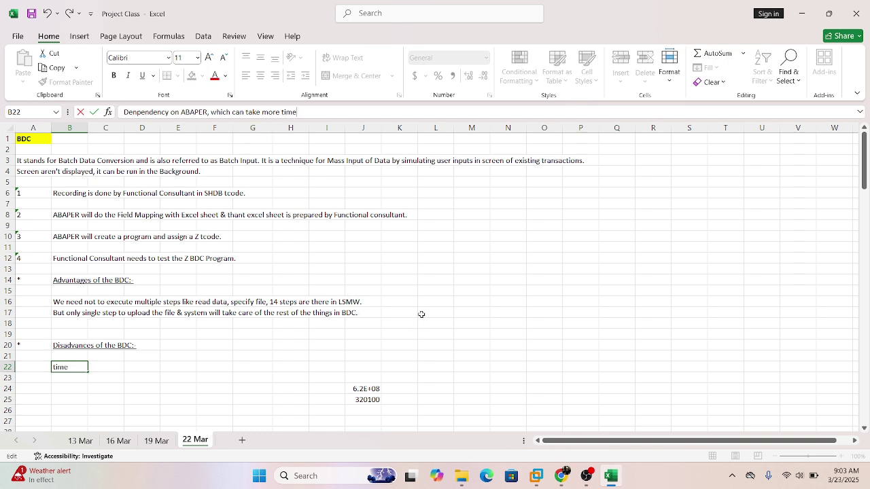
drag(421, 314, 409, 316)
Review the BDC notes, focusing on the SHDB recording and field mapping points in rows 6 and 8.
drag(24, 151, 534, 295)
click(519, 335)
scroll(476, 373, up, 2)
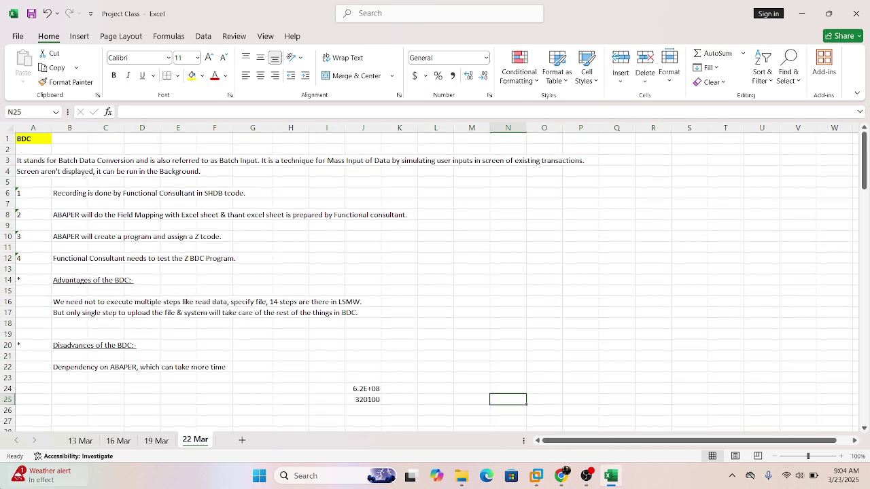
click(59, 192)
click(54, 184)
drag(55, 184, 260, 203)
click(55, 214)
drag(55, 214, 404, 215)
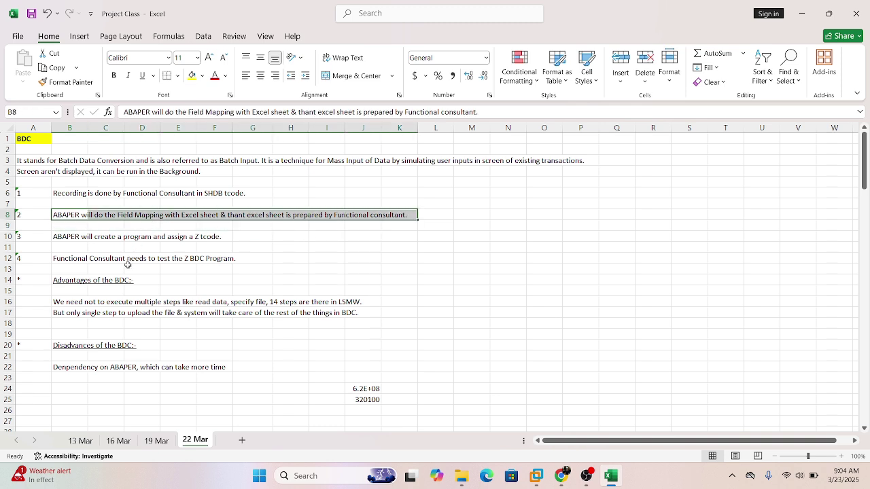
click(80, 216)
drag(57, 185, 257, 201)
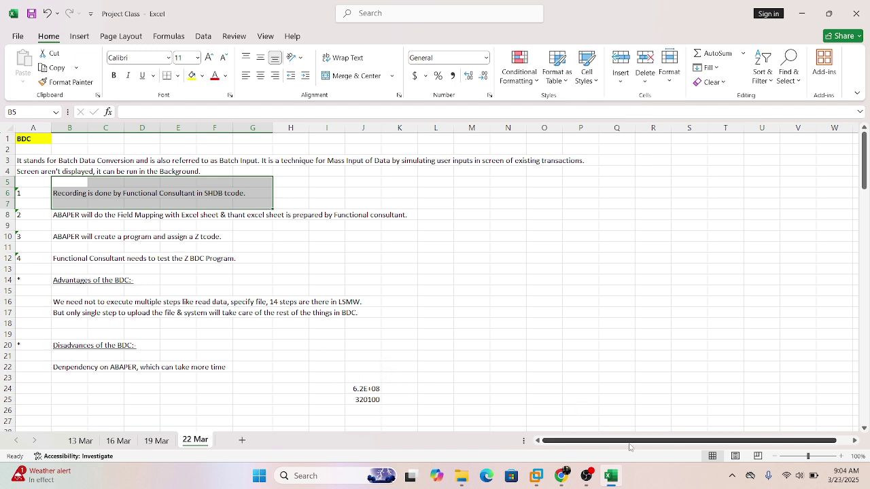
Switch to the SAP system in VMware Workstation and open the SHDB transaction recorder.
click(539, 477)
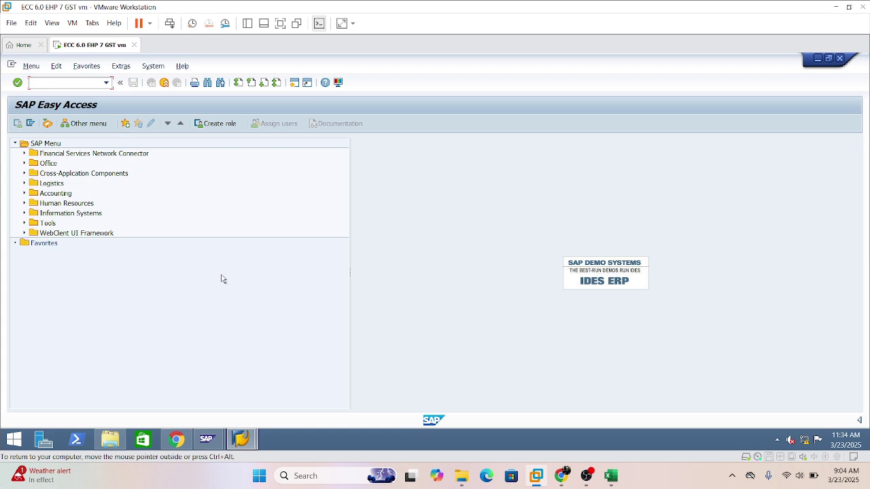
text(shdb)
key(Return)
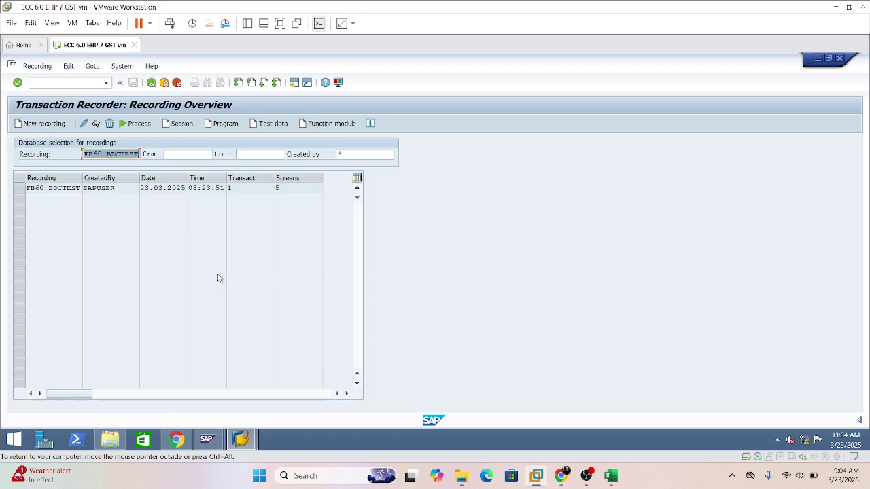
click(45, 123)
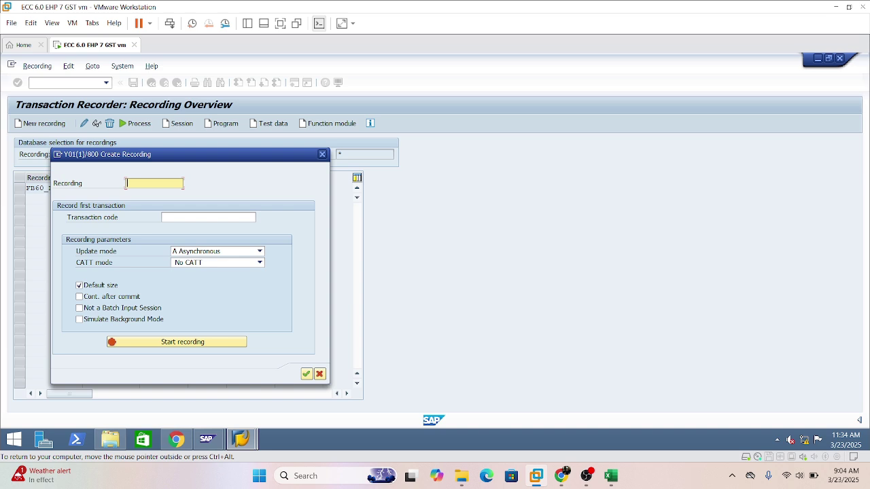
text(FB70_BDCTest)
click(306, 374)
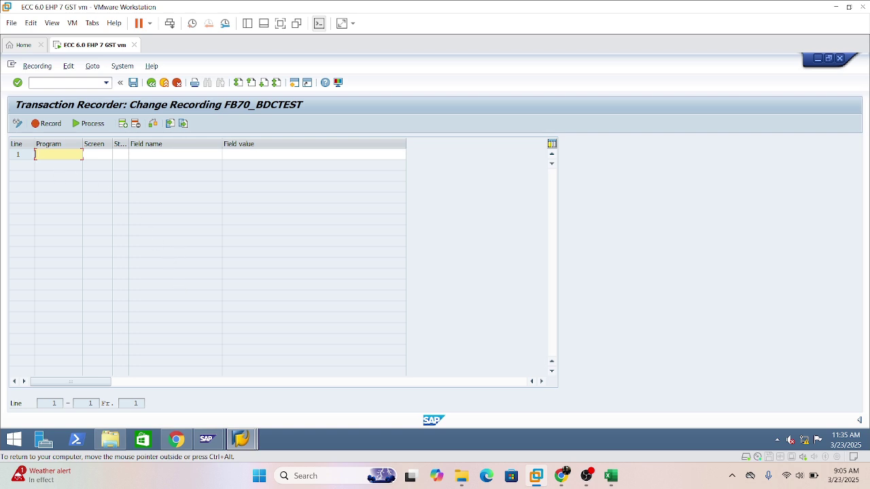
click(151, 83)
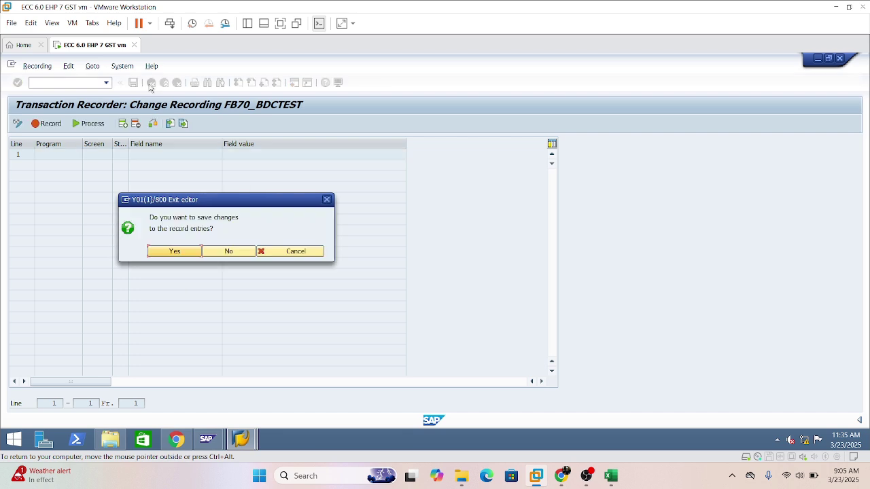
click(235, 253)
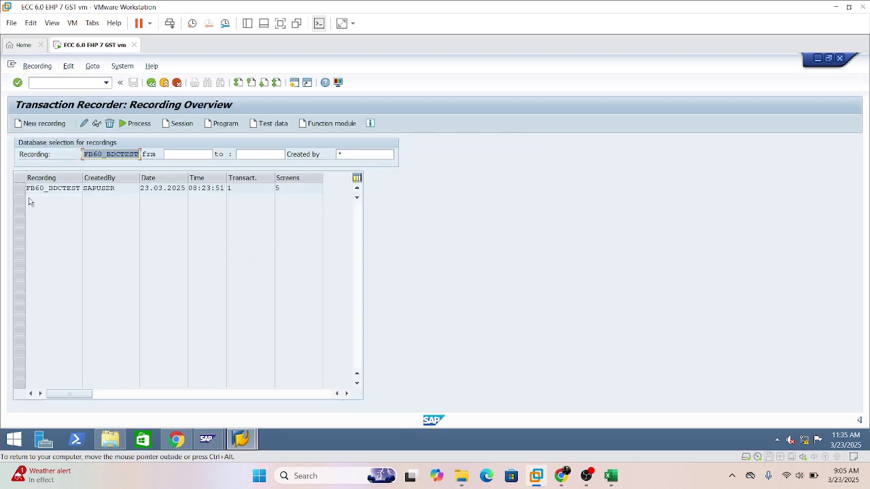
Create a recording named FB70_BDCTest for transaction code FB70 and start recording it.
click(44, 123)
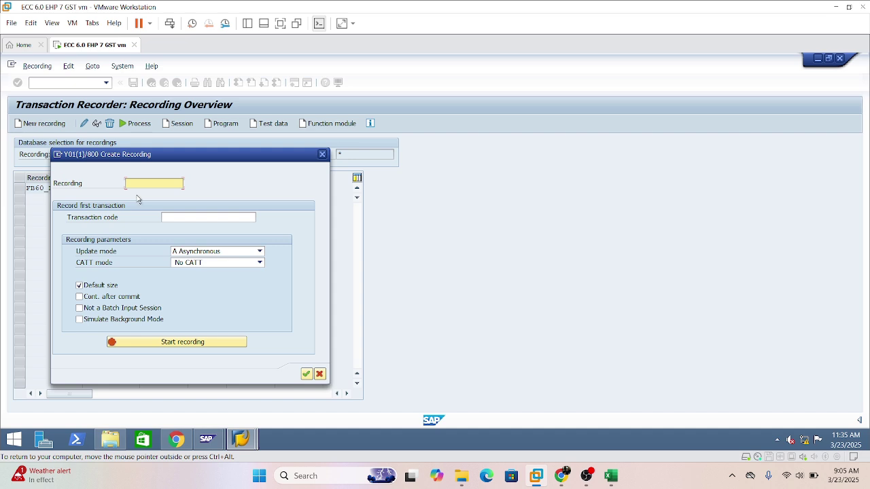
text(FB70_BDCTest)
click(178, 218)
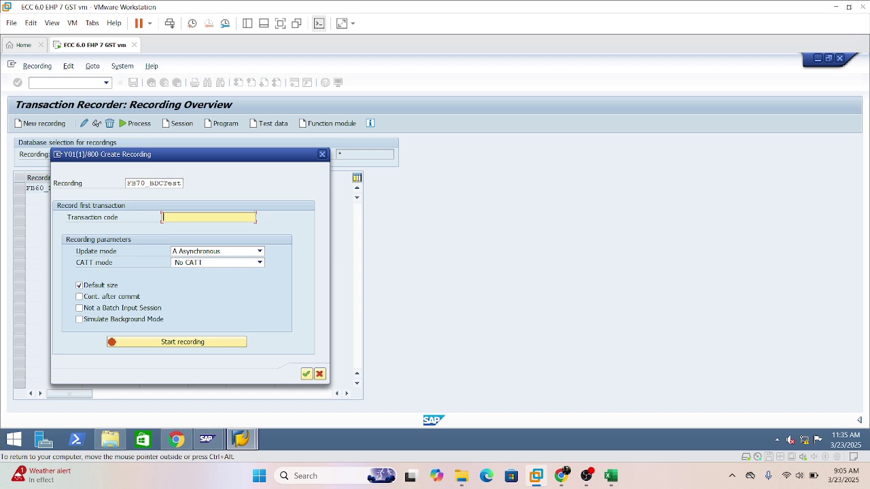
text(FB70)
click(306, 373)
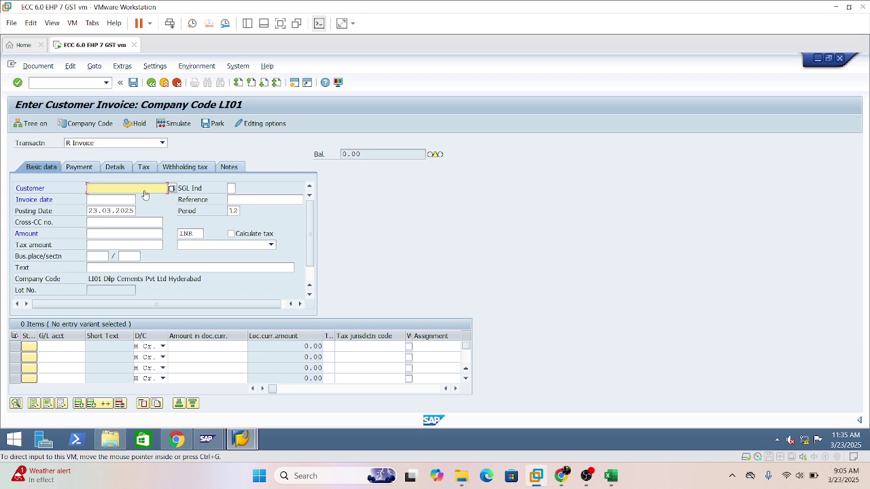
Copy the customer number from cell J24 of the Excel notes into the SAP invoice's Customer field and confirm it.
click(610, 476)
drag(366, 389, 367, 398)
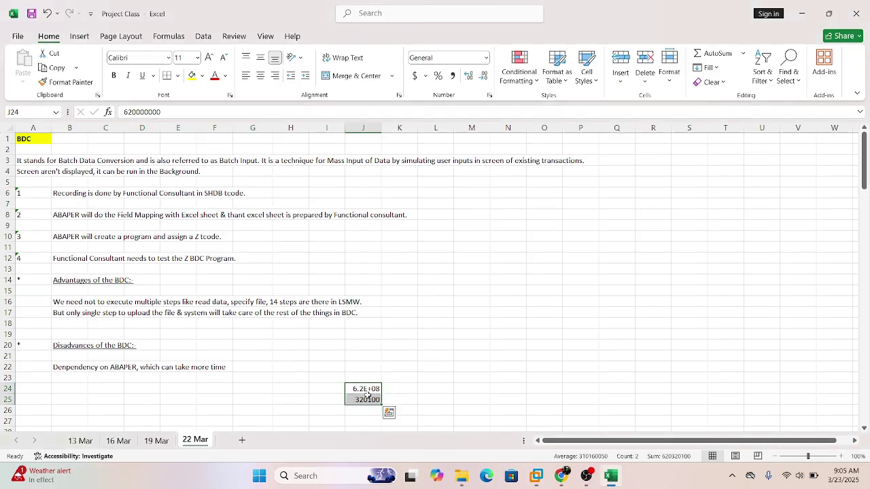
click(362, 388)
key(ctrl+c)
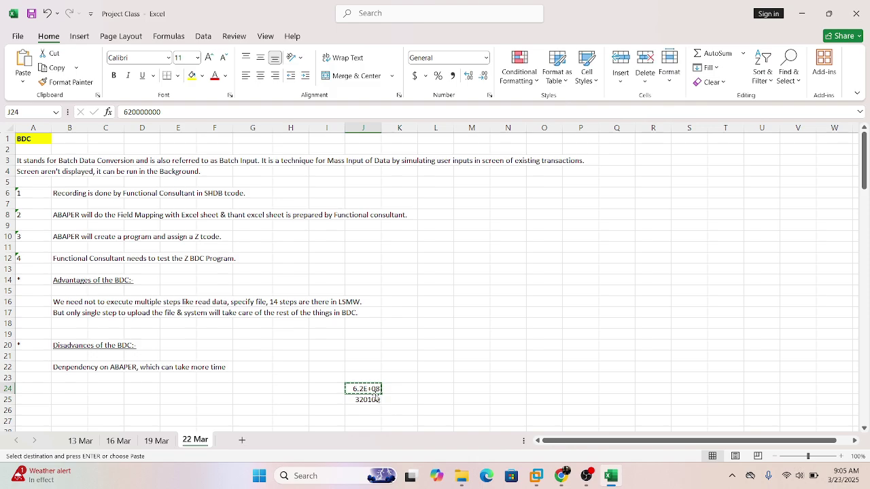
click(536, 476)
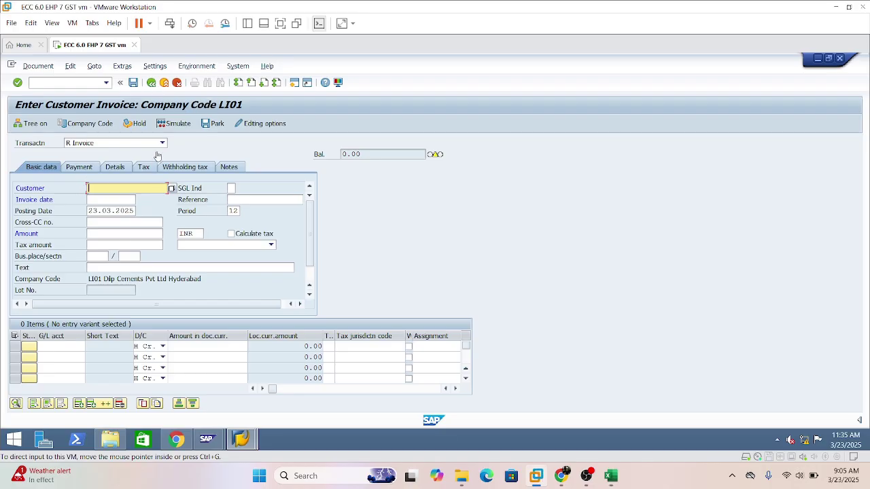
key(ctrl+v)
key(Return)
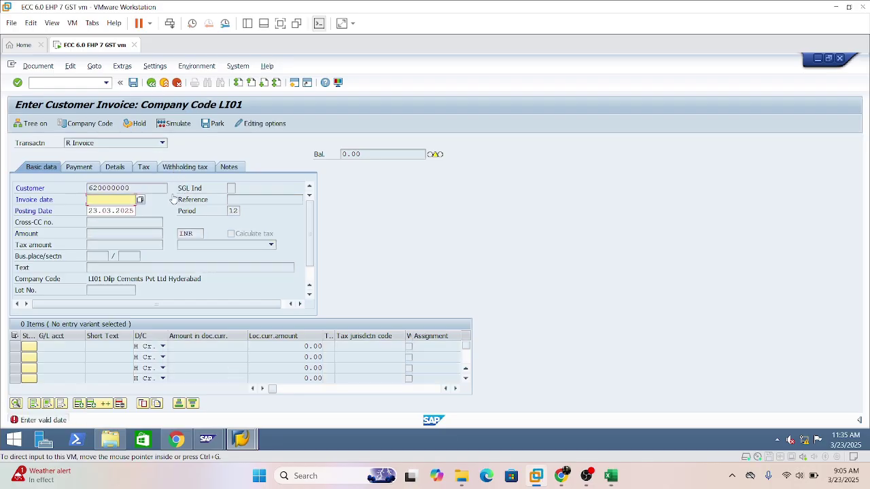
Copy the posting date 23.03.2025 into the invoice date and confirm the entry.
click(133, 217)
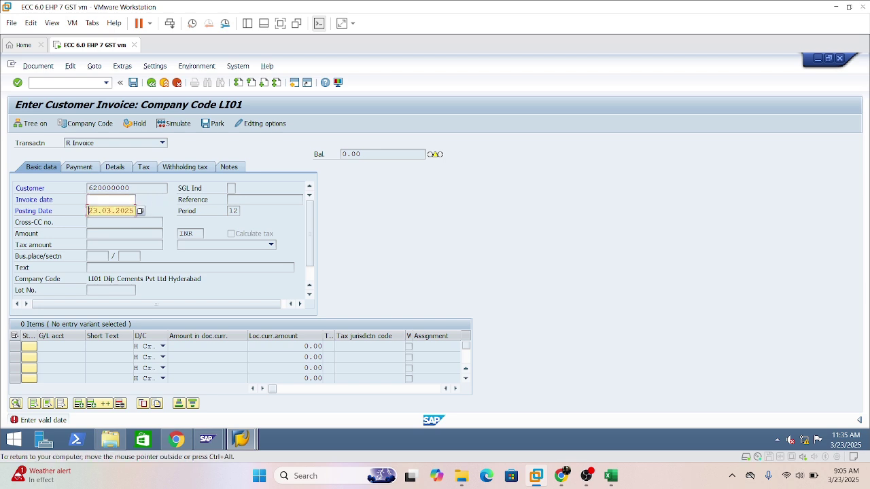
key(ctrl+v)
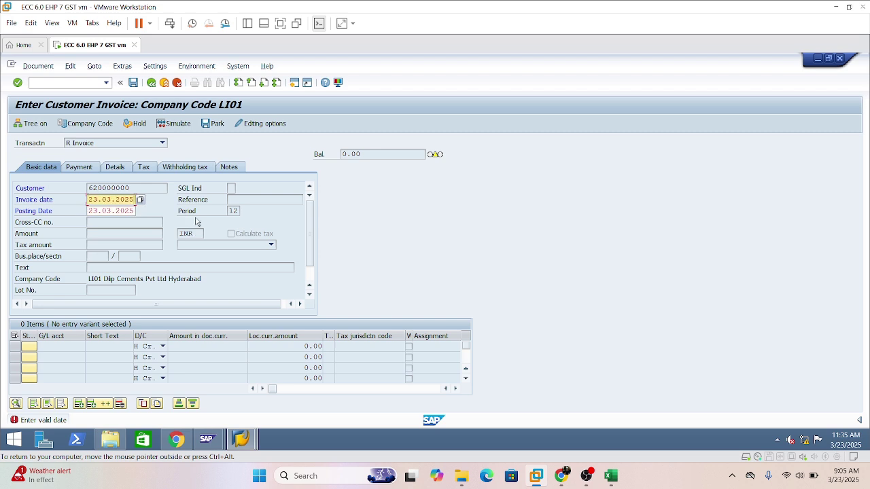
key(Return)
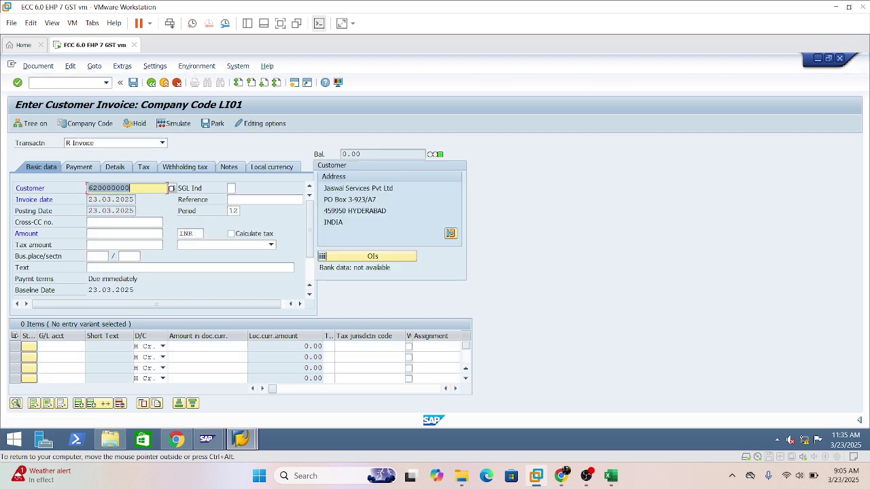
Enter the reference "BDC AR Inv" and the amount 20000 in the invoice's basic data.
click(265, 199)
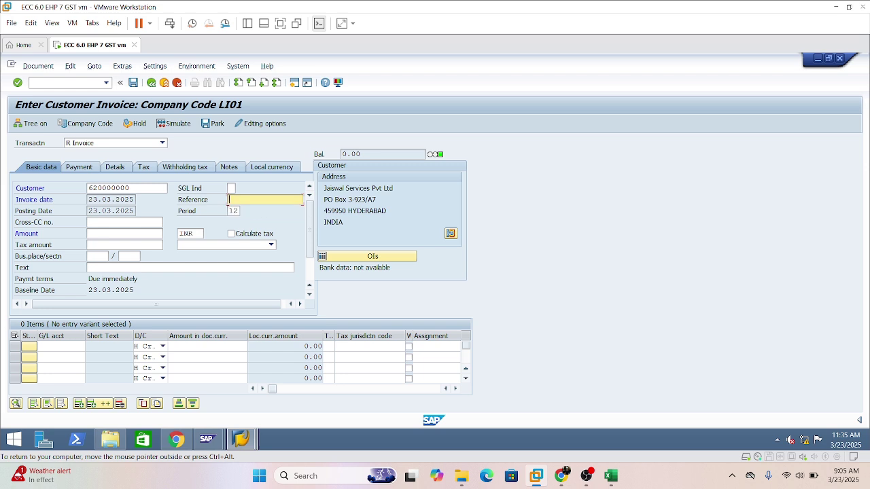
text(BD)
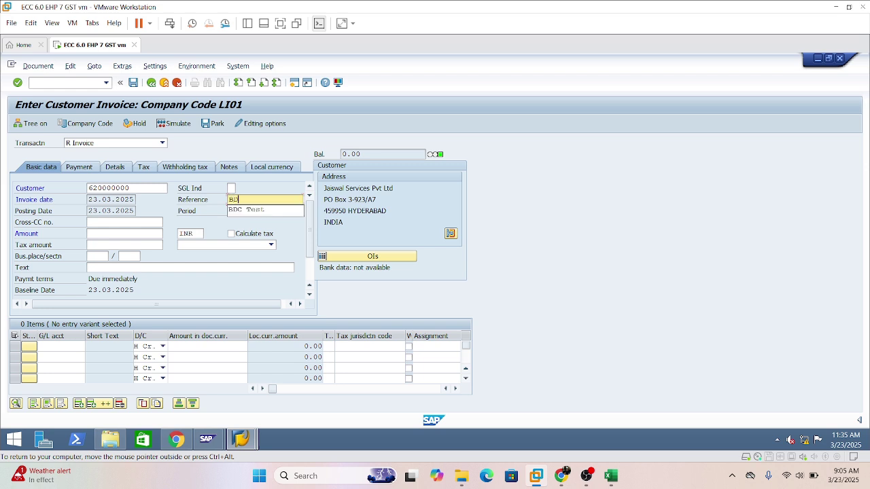
text(C AR)
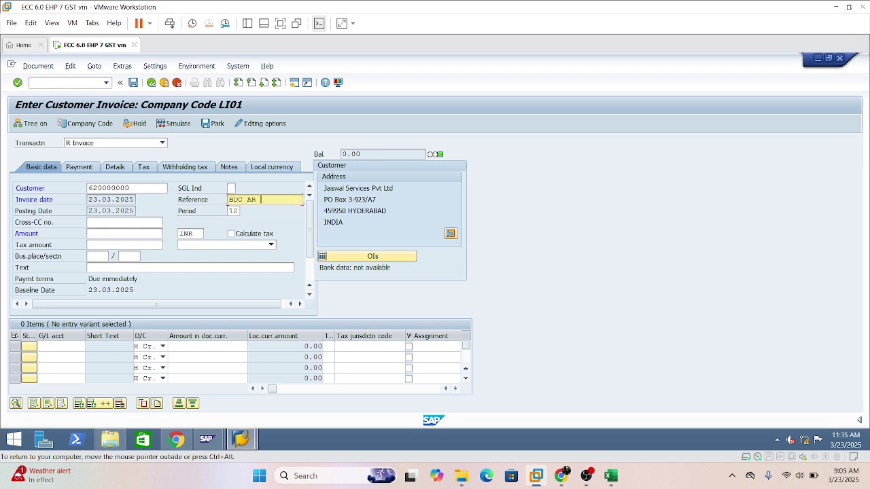
text( Inv)
click(115, 234)
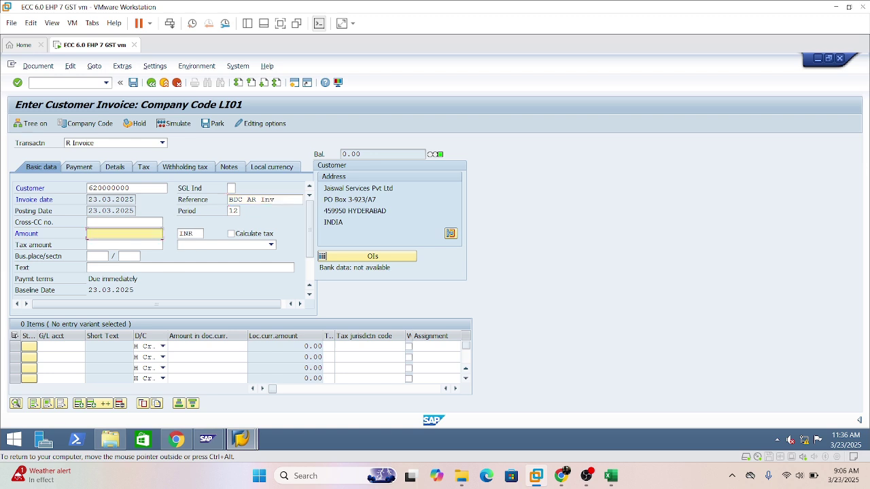
text(20000)
Copy the G/L account from cell J25 of the Excel notes into the first line item of the SAP invoice.
click(66, 355)
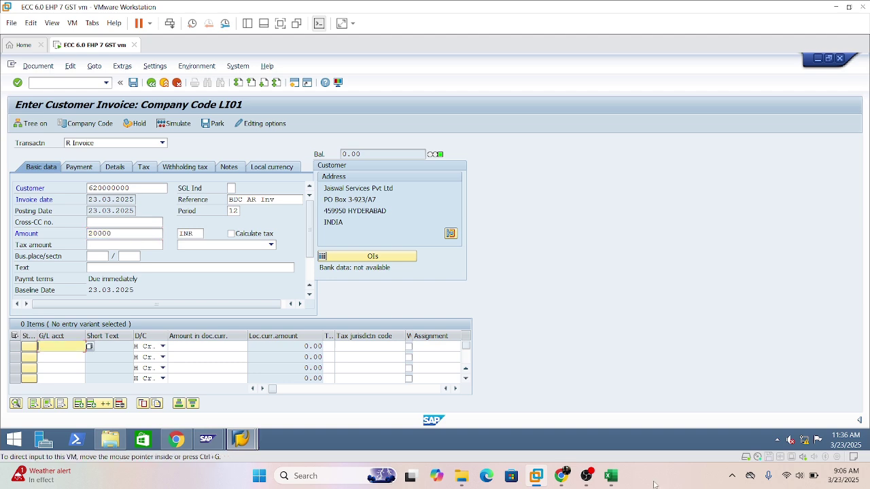
click(611, 476)
click(367, 400)
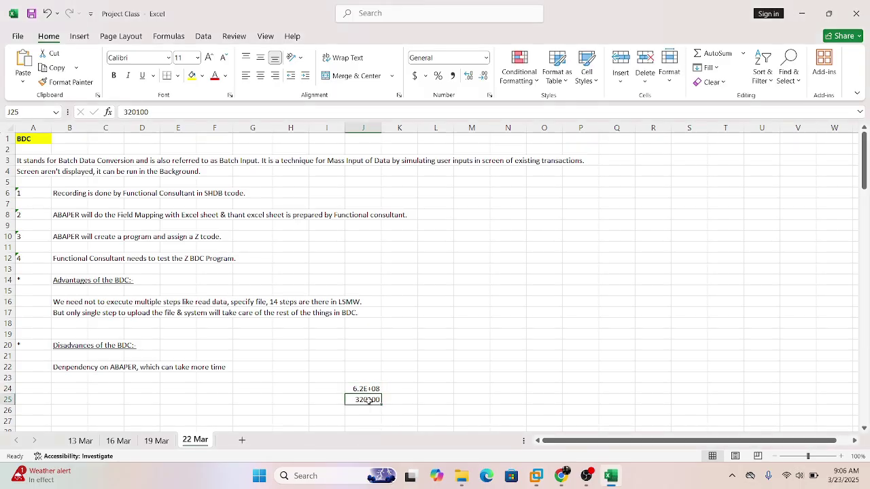
key(ctrl+c)
click(536, 476)
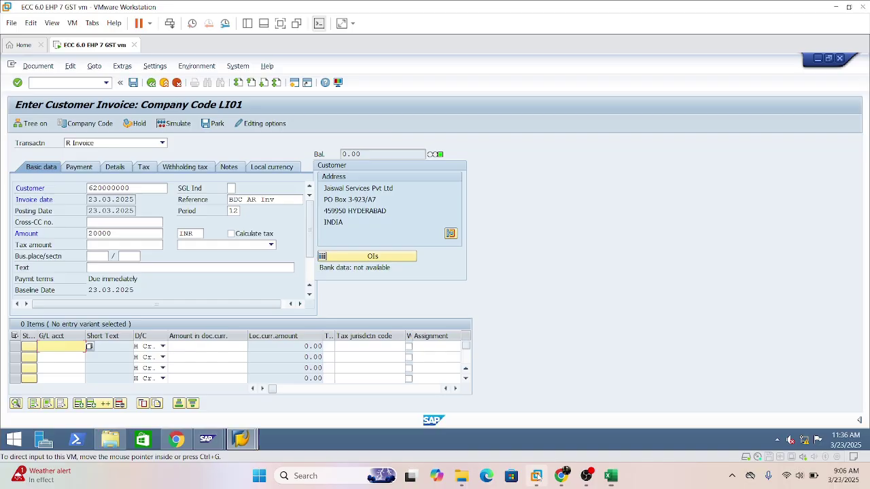
key(ctrl+v)
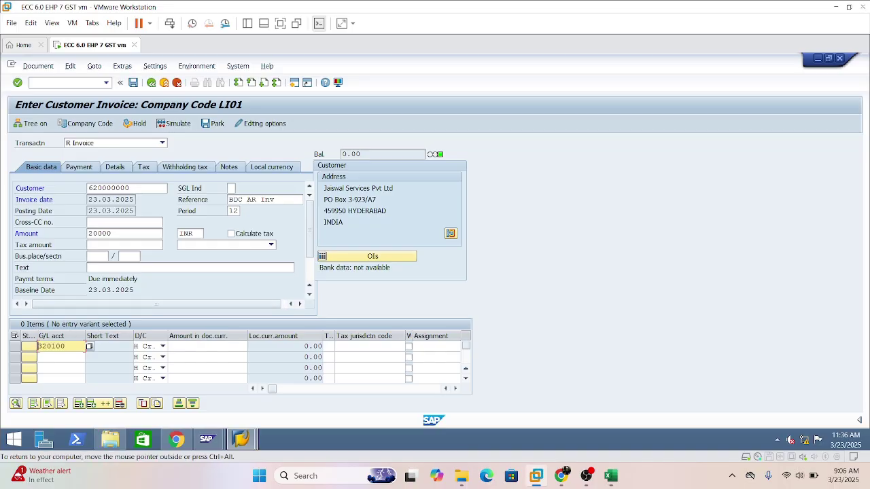
Enter the invoice text "AR Invoice Posting with BDC" and set the first line item's amount to 20000.
click(111, 268)
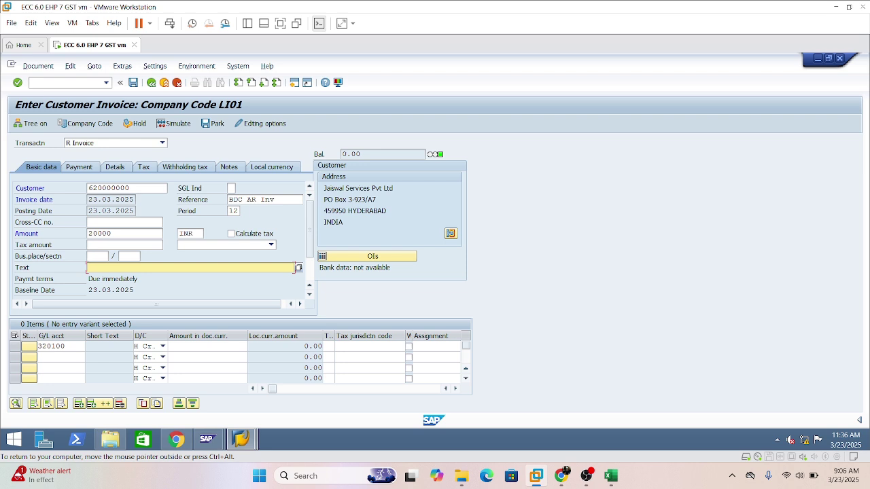
text(AR Invoice Posting with BDC)
click(207, 347)
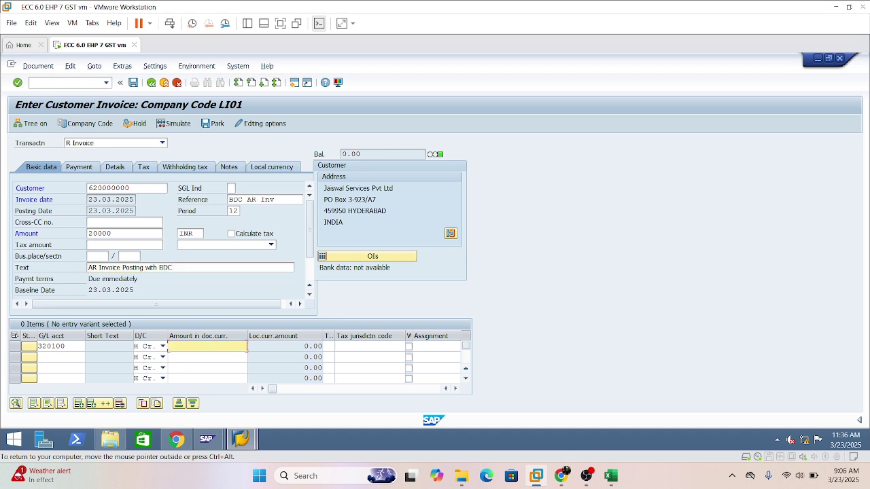
text(20000)
Append "1" to the invoice text and reuse it as the line item text, ending in "2": "AR Invoice Posting with BDC 2".
click(456, 389)
click(455, 390)
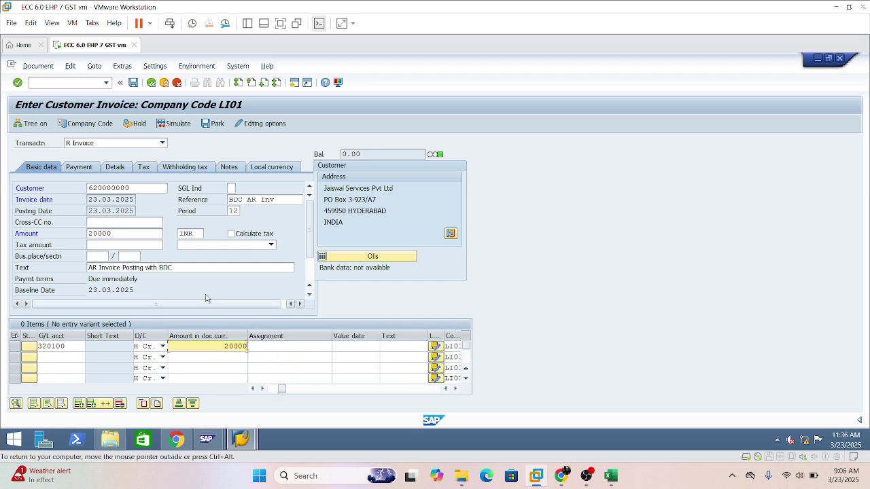
click(196, 268)
text(1)
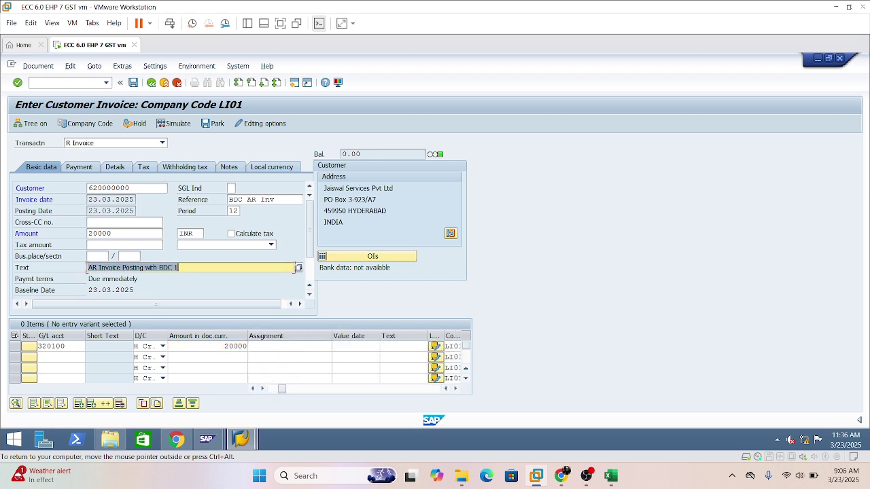
click(380, 347)
key(ctrl+v)
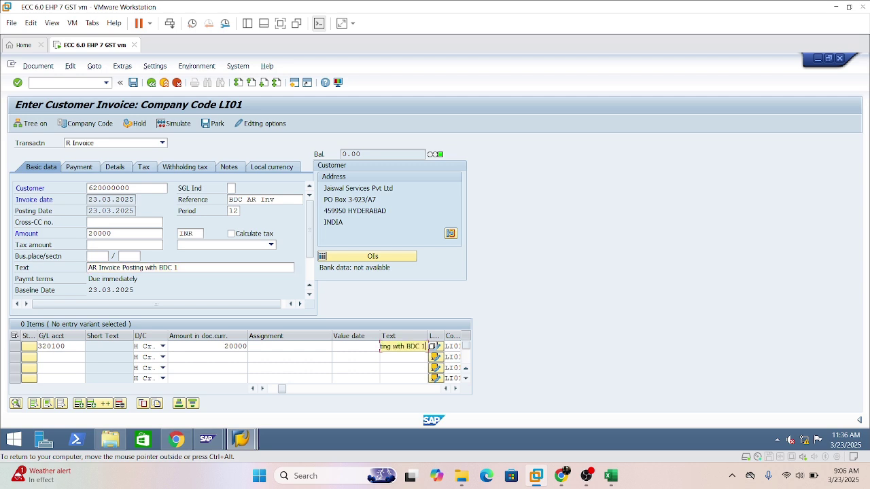
key(BackSpace)
text(2)
Set the first line item's business area to LHYD.
click(449, 389)
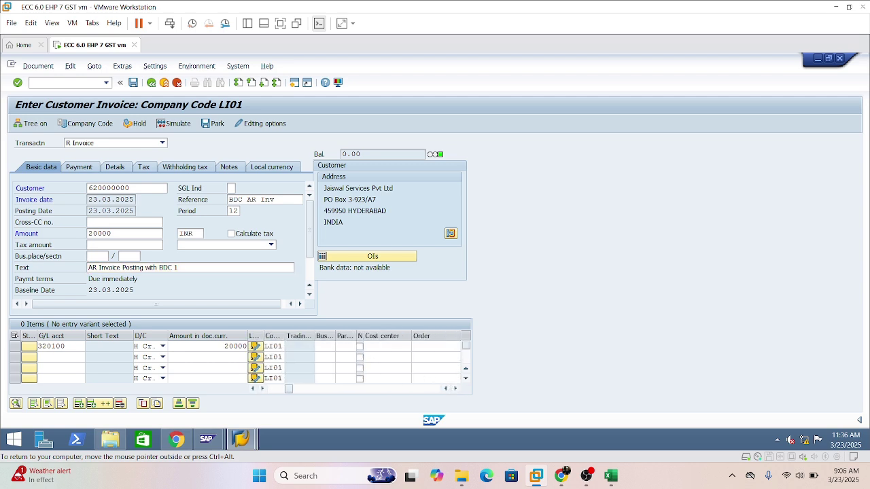
click(325, 346)
text(l)
click(329, 356)
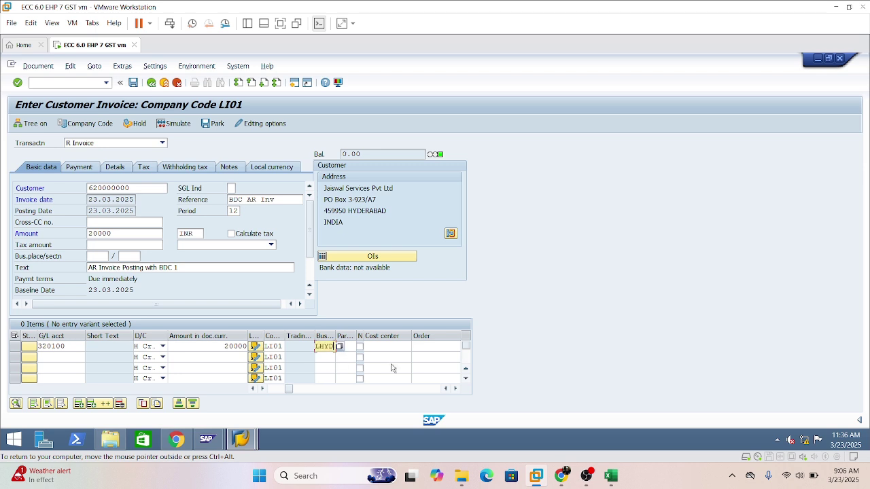
Set the first line item's profit center to 1000 and confirm the invoice entries.
click(456, 389)
click(456, 389)
click(456, 389)
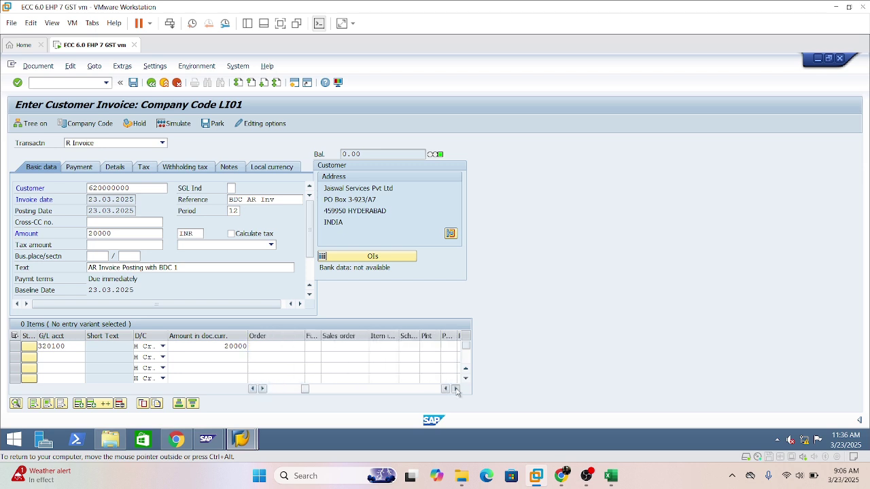
click(456, 389)
click(456, 389)
click(384, 347)
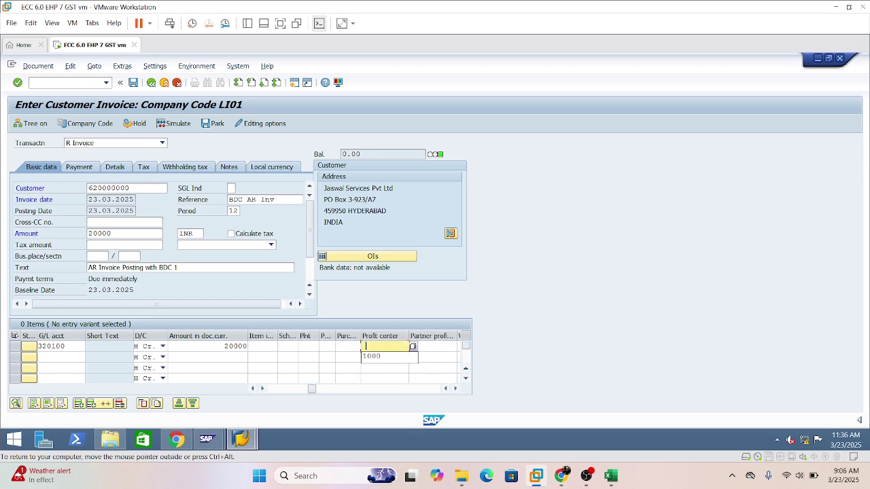
click(389, 357)
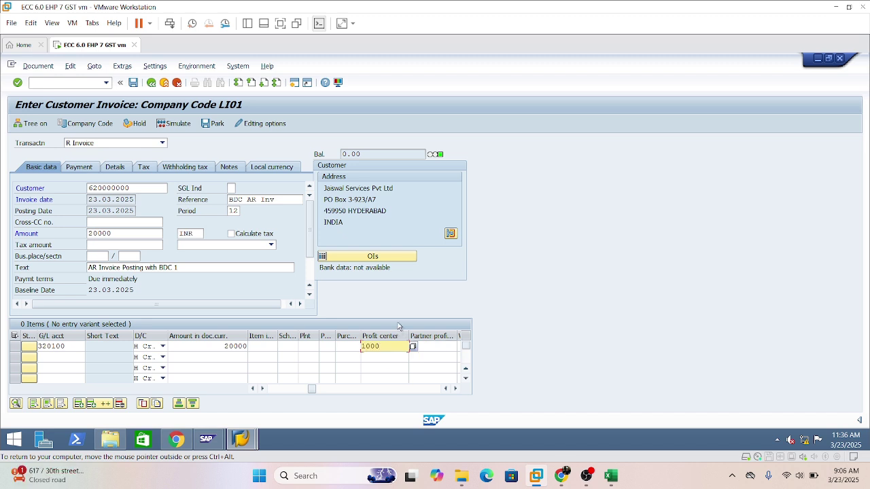
key(Return)
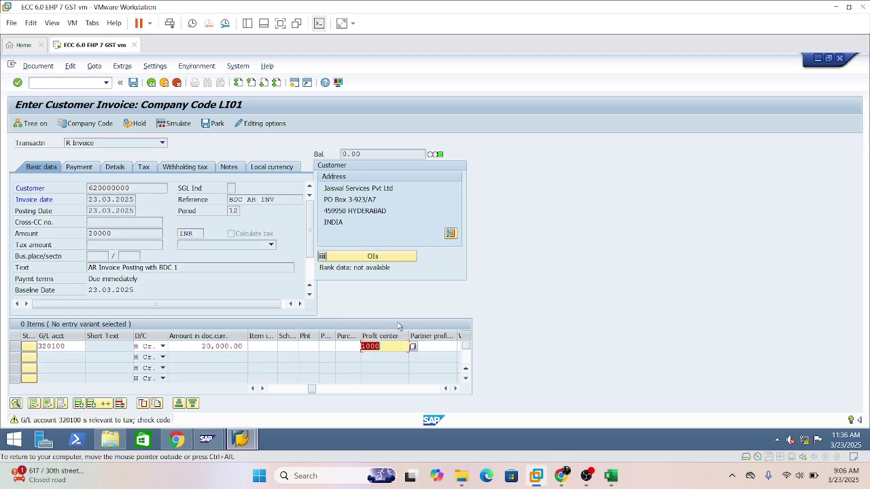
Post the customer invoice to finish the recording, and save FB70_BDCTEST in the recording overview.
key(Return)
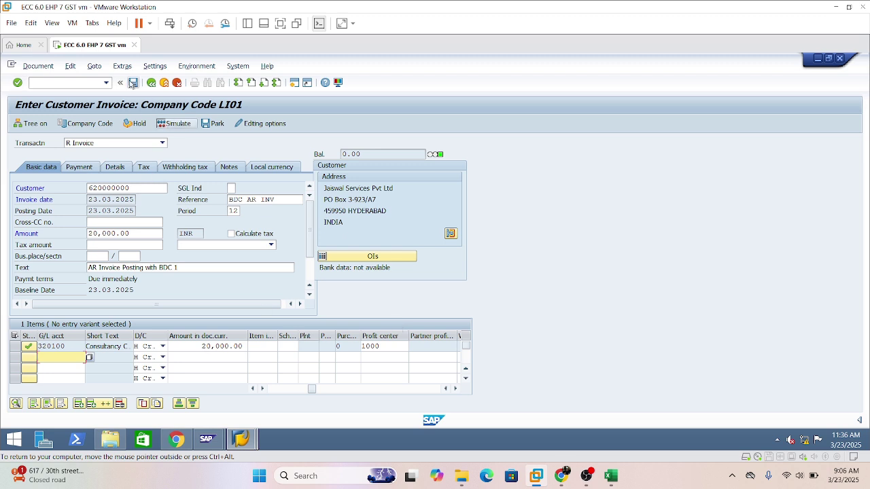
click(132, 83)
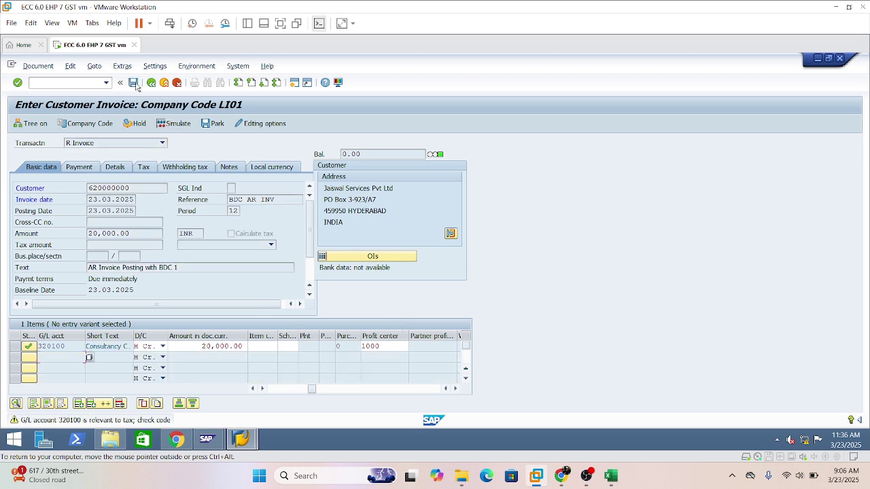
click(136, 85)
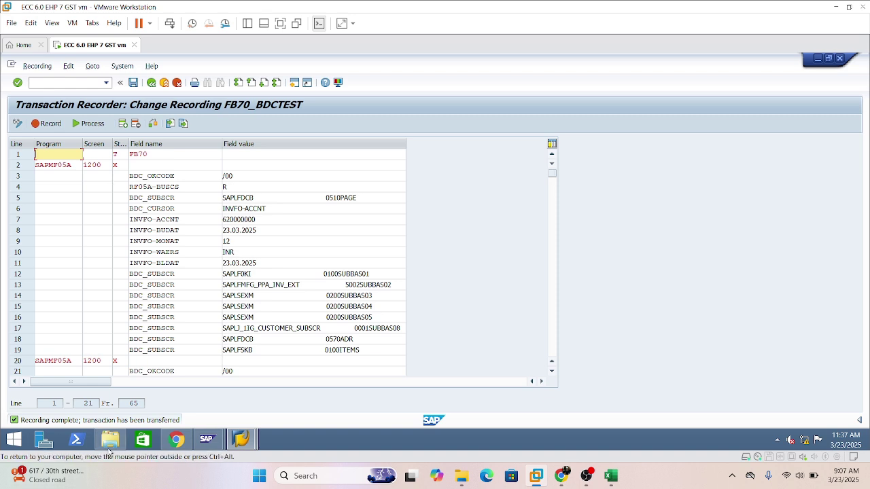
click(151, 83)
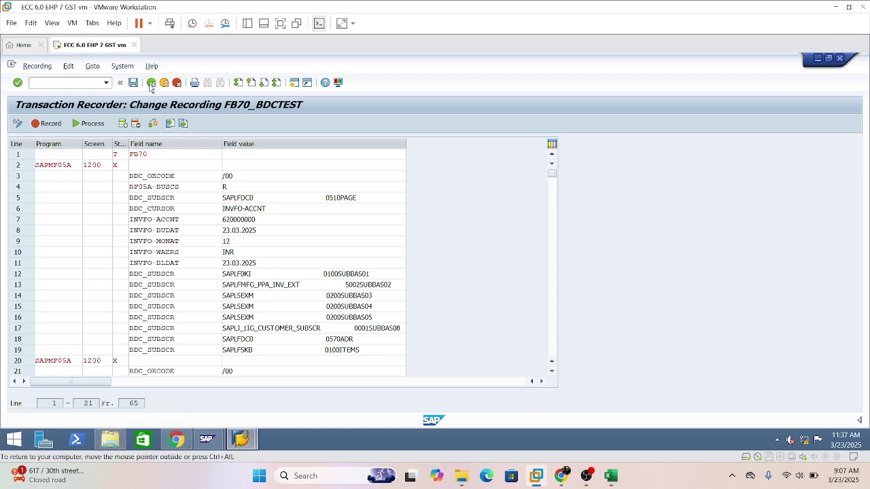
click(171, 252)
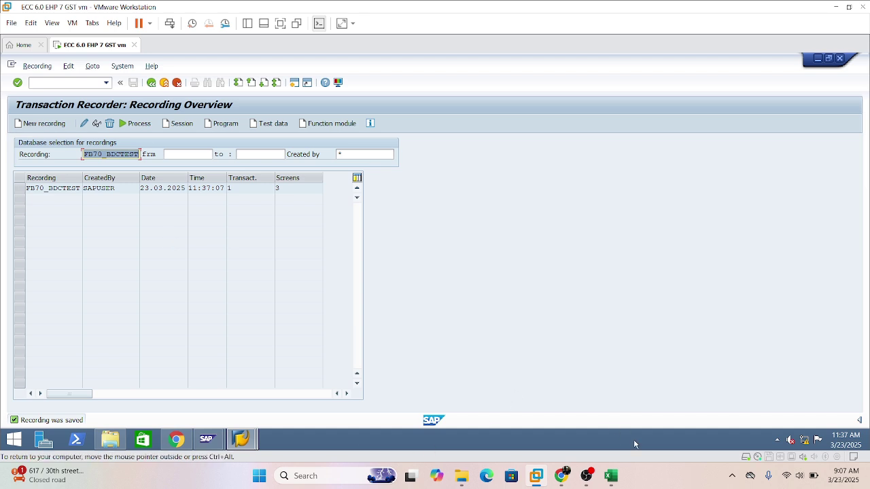
click(613, 478)
click(613, 478)
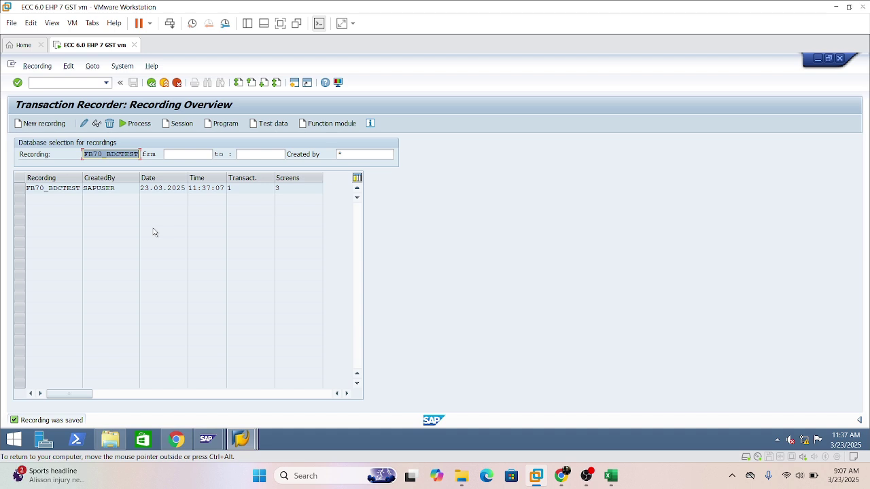
Process the FB70_BDCTEST recording with all screens displayed, asynchronous update and no CATT mode.
click(19, 188)
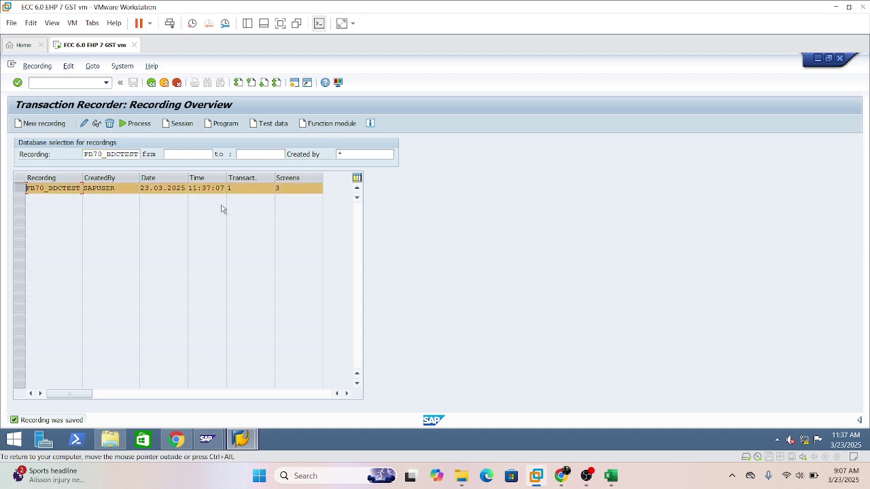
click(137, 124)
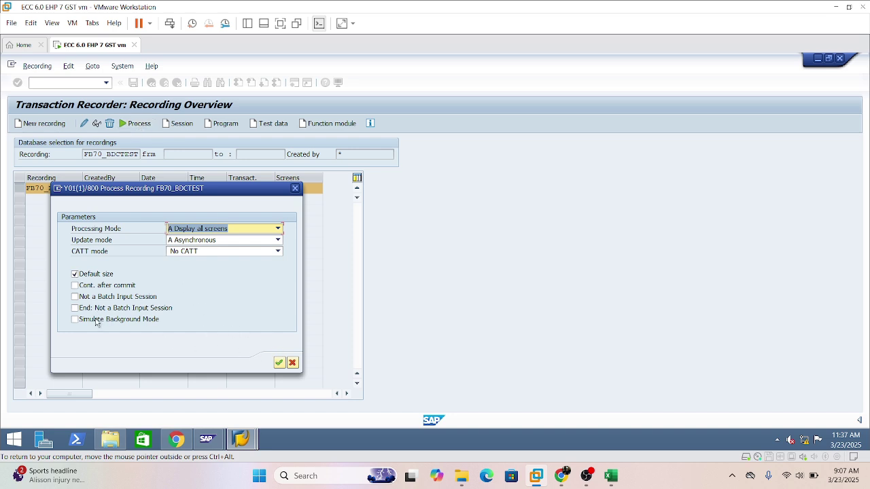
click(278, 229)
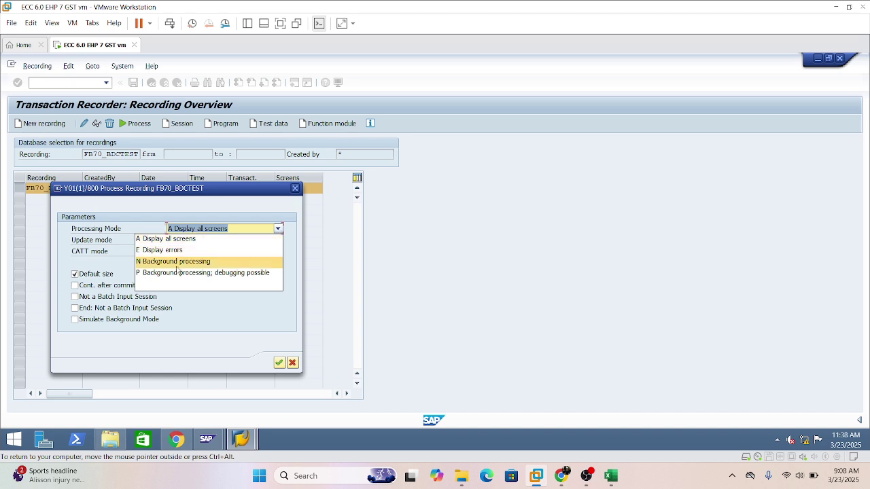
click(276, 207)
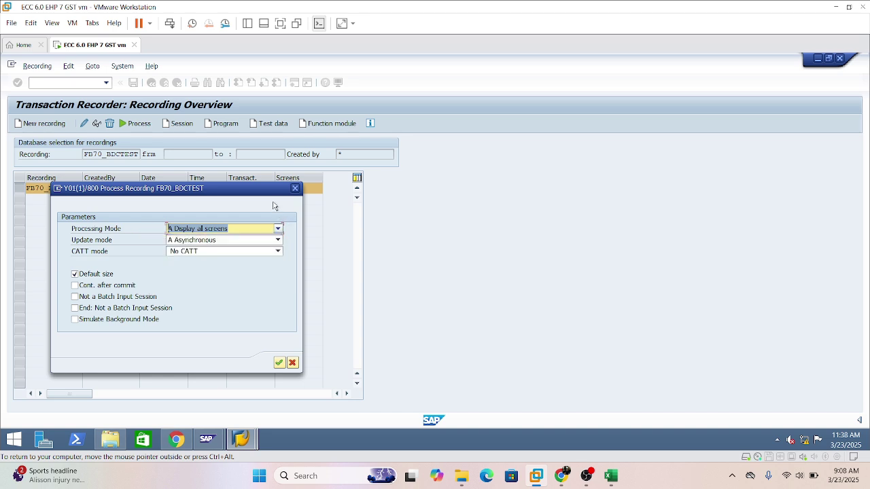
click(278, 362)
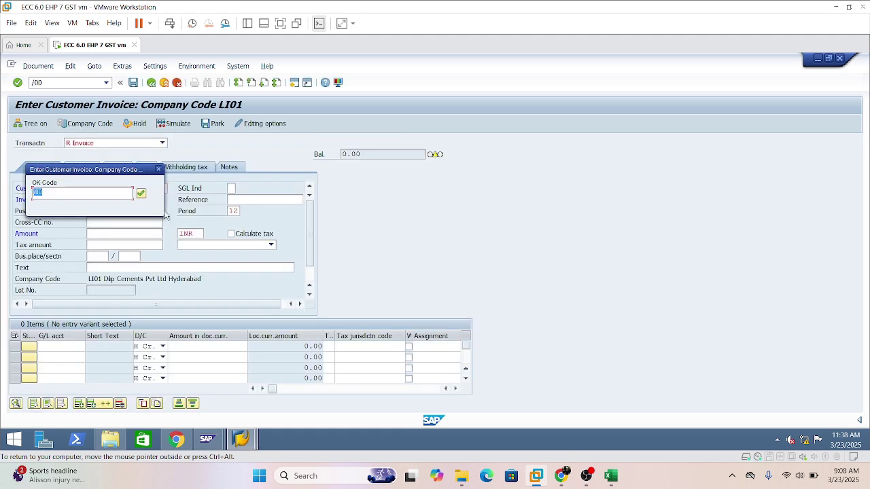
Confirm each replayed FB70 screen through the final BU code to post the invoice.
key(Return)
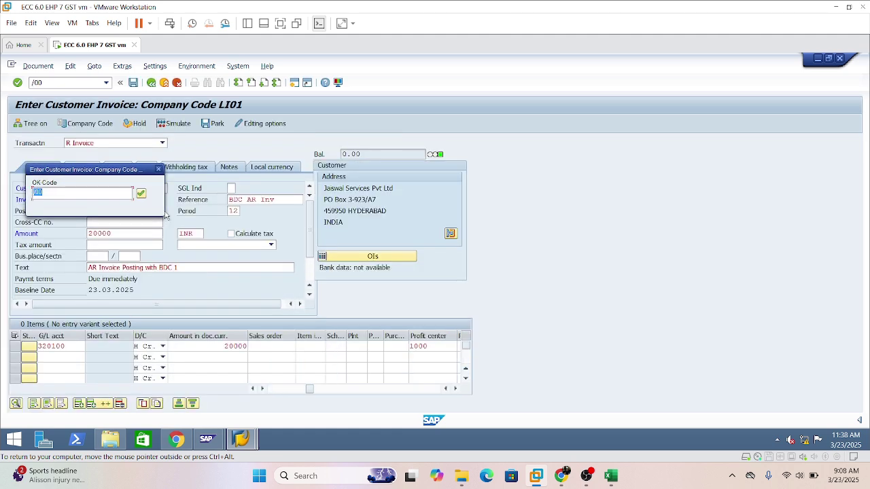
key(Return)
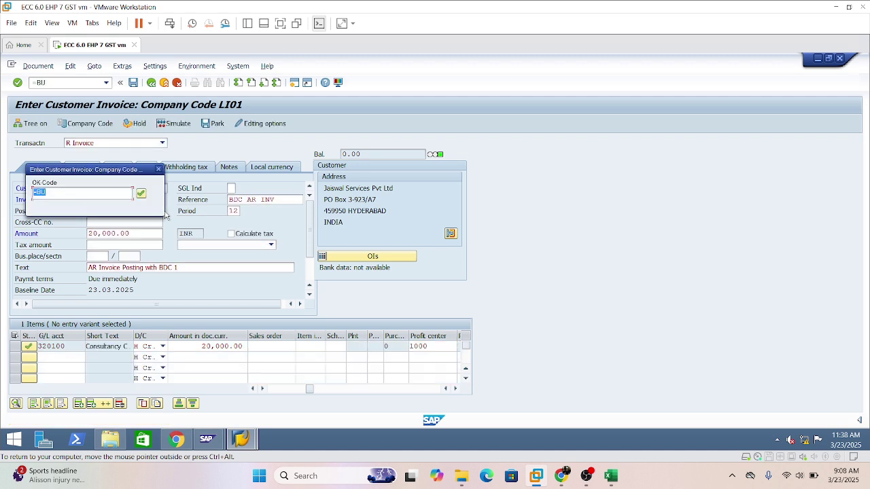
key(Return)
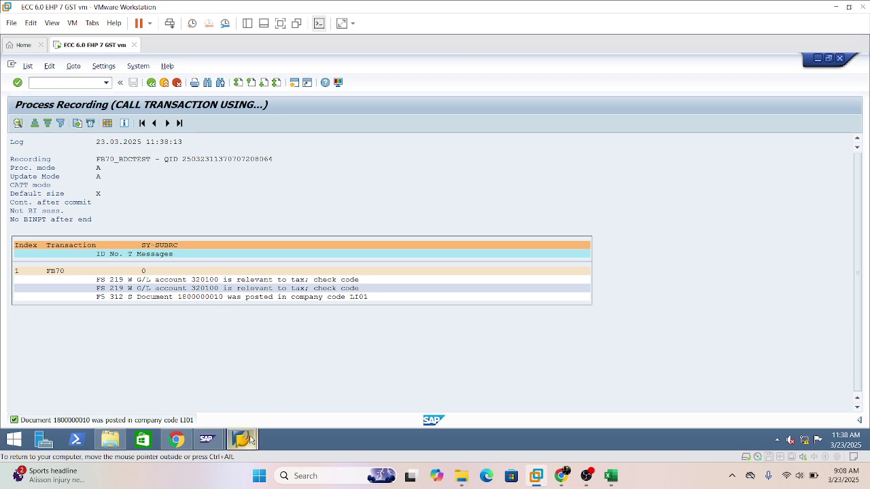
Switch to the document display session and open the newly posted invoice with FB03.
mouse_move(241, 439)
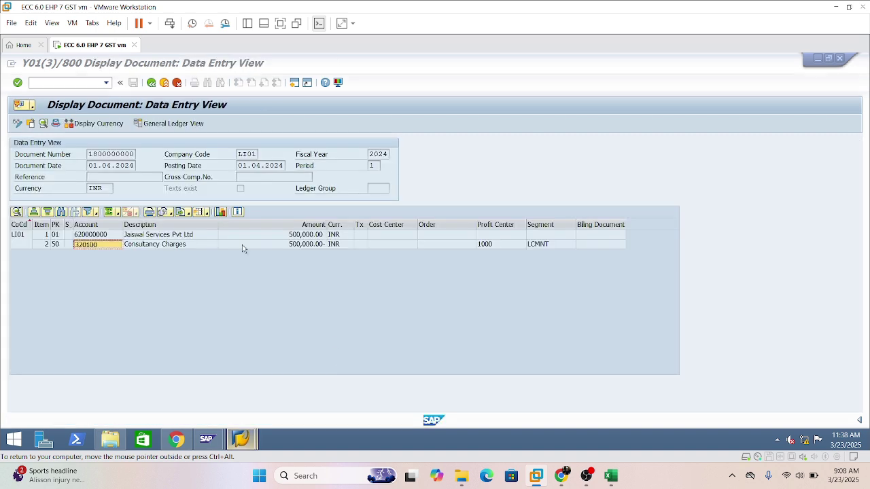
click(349, 382)
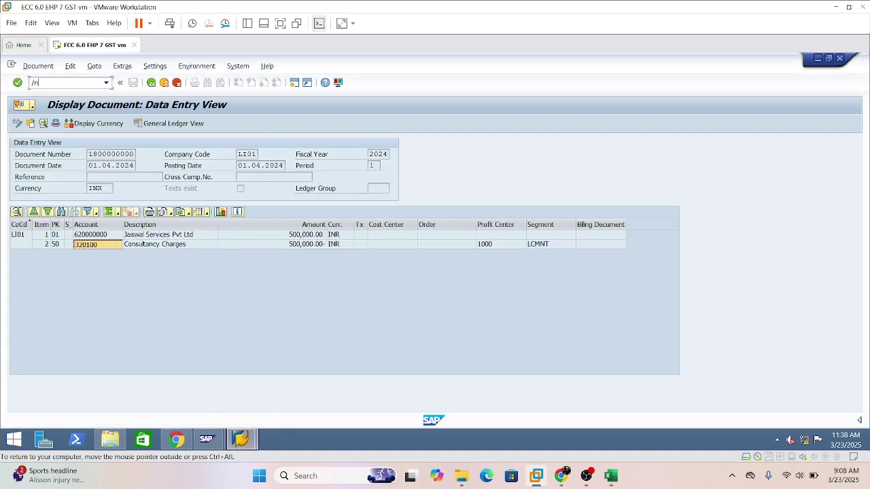
text(/nfb03)
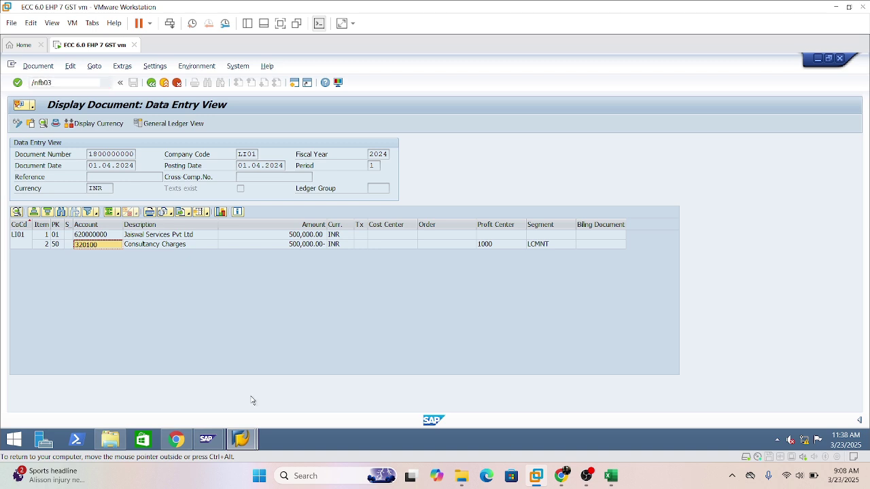
key(Return)
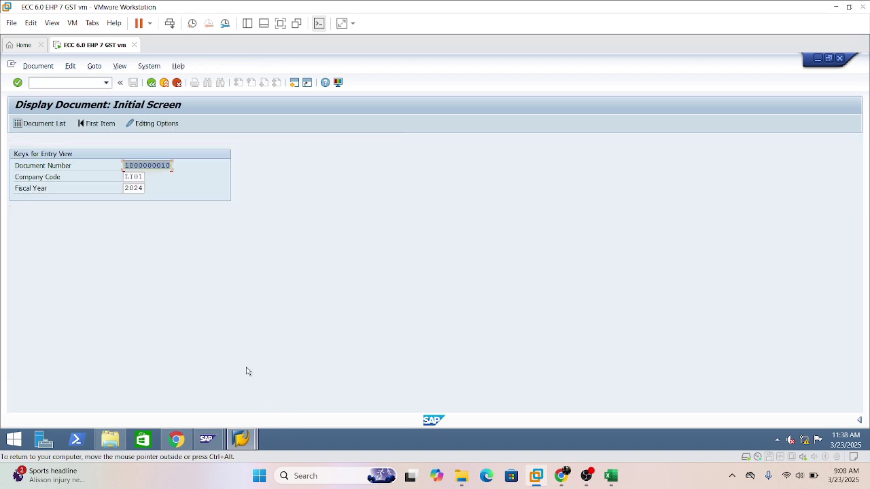
key(Return)
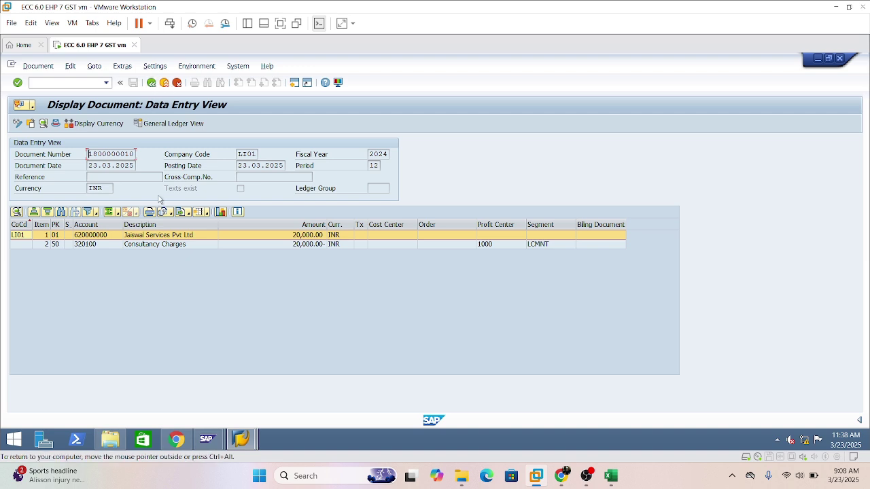
Return to the document display's initial screen and reopen the posted invoice for company code LI01, fiscal year 2024.
key(alt+Tab)
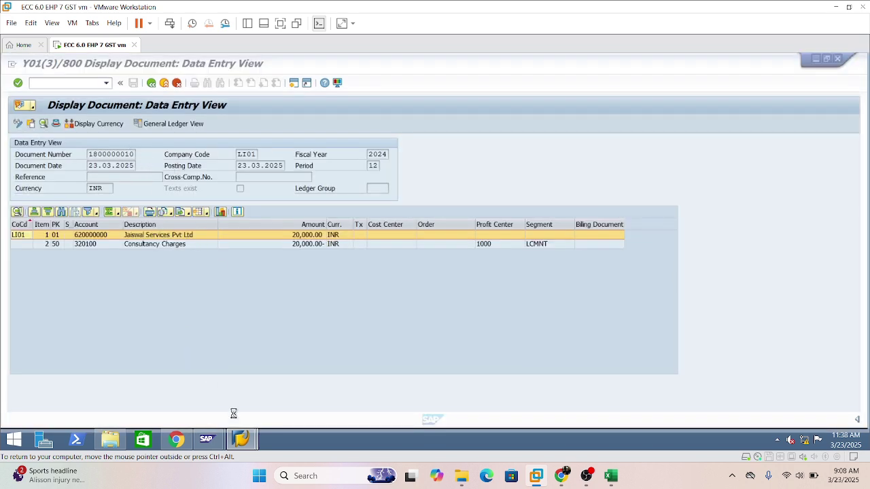
mouse_move(241, 439)
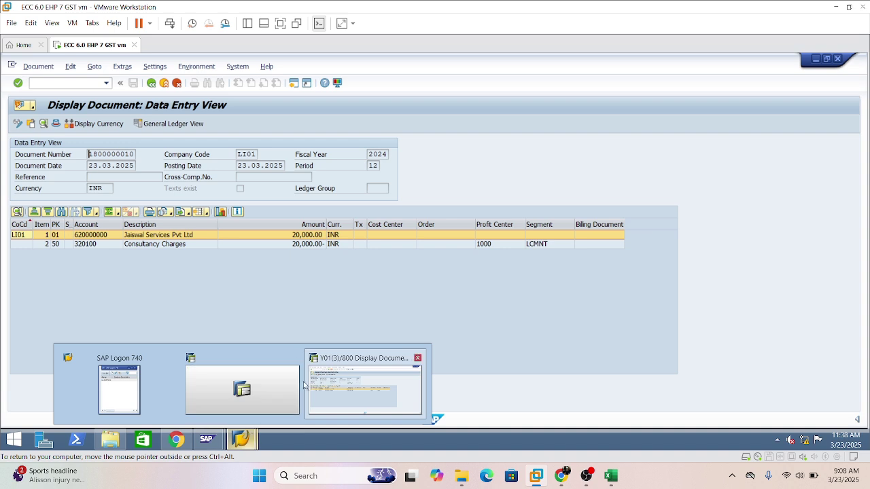
click(347, 374)
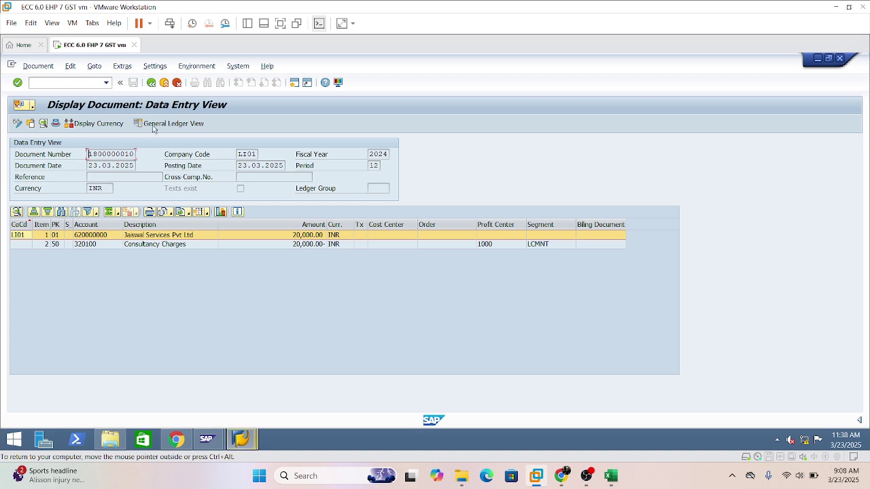
click(153, 83)
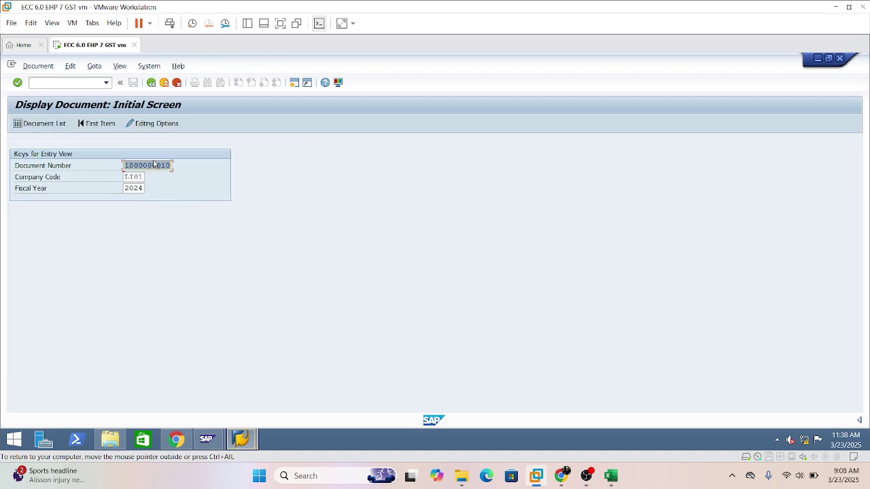
click(161, 166)
key(Return)
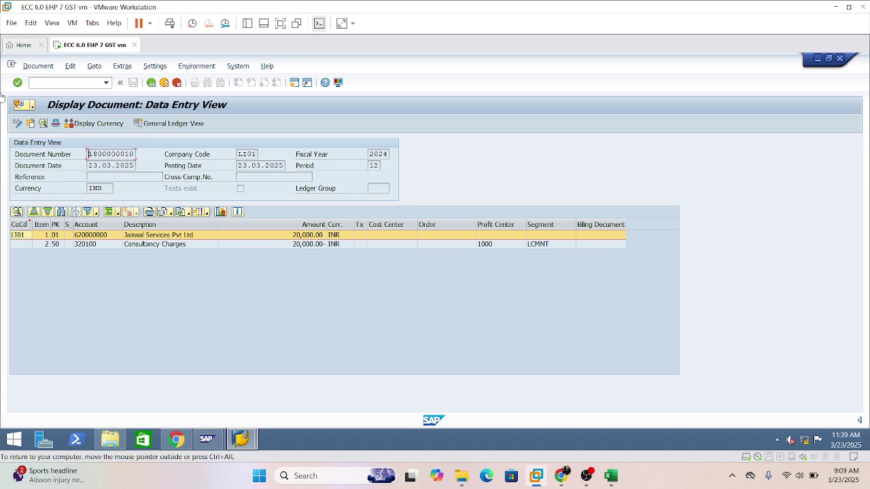
Examine the posted invoice's document header, especially its transaction code, and close the header.
click(31, 123)
drag(301, 183, 588, 143)
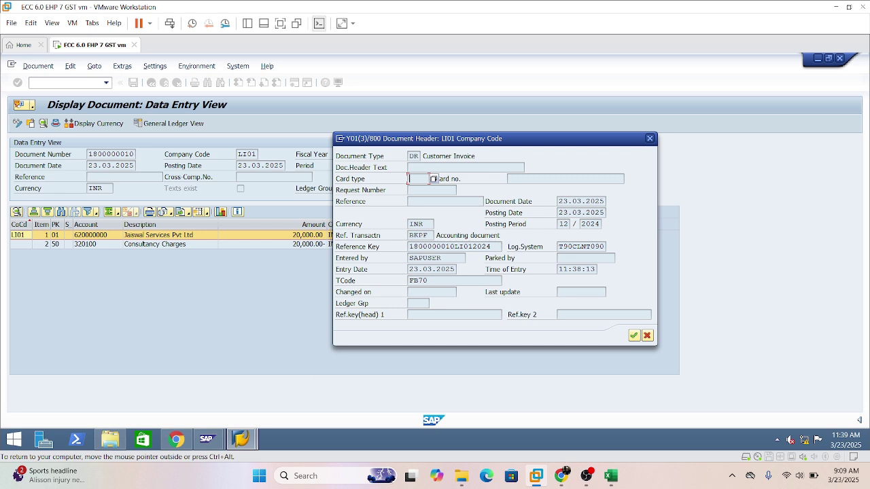
click(417, 281)
click(649, 140)
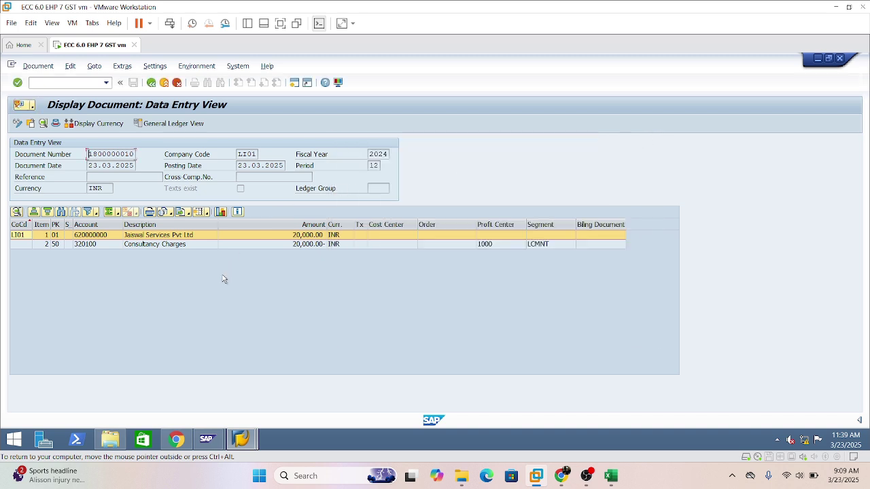
Leave the displayed invoice, check the recording's processing log in the other session, and return to the document display session.
click(150, 82)
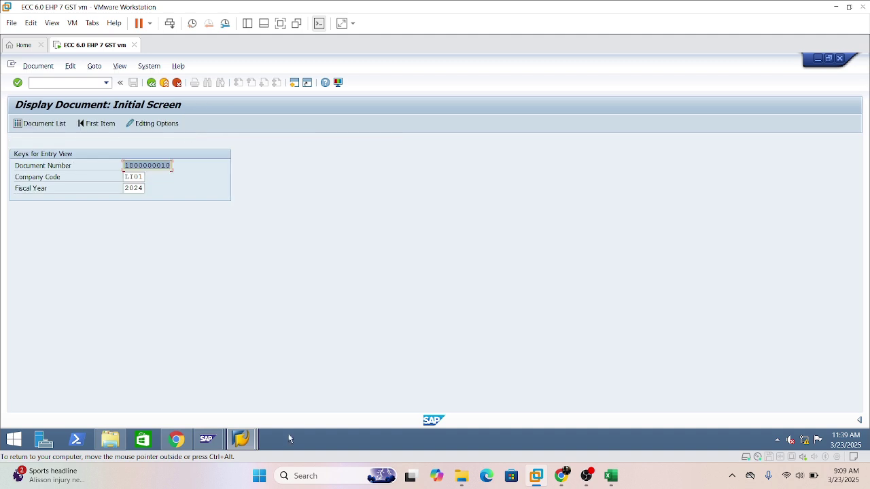
mouse_move(243, 440)
click(233, 380)
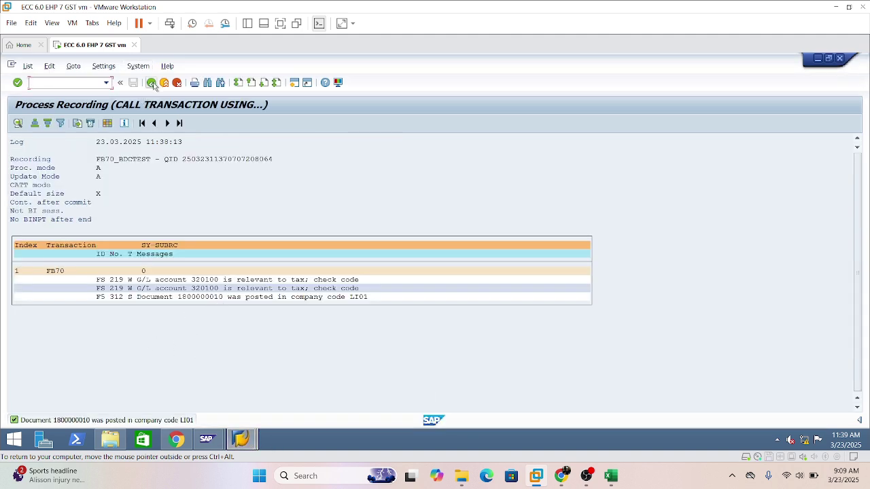
mouse_move(245, 440)
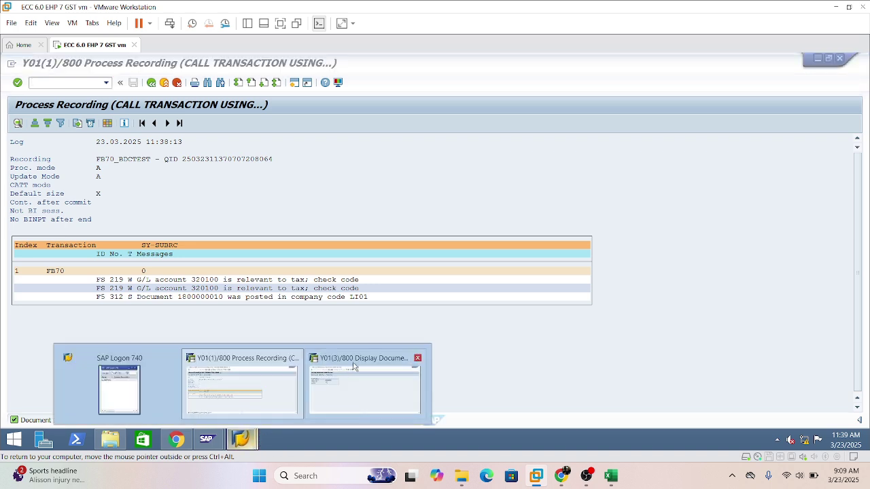
click(353, 366)
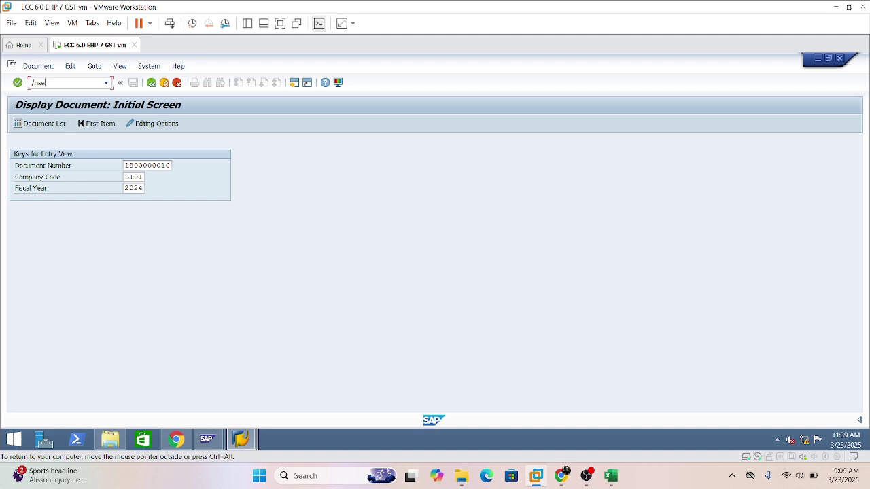
Open transaction SE16N and load the table BKPF.
click(30, 83)
text(/nse16n)
key(Return)
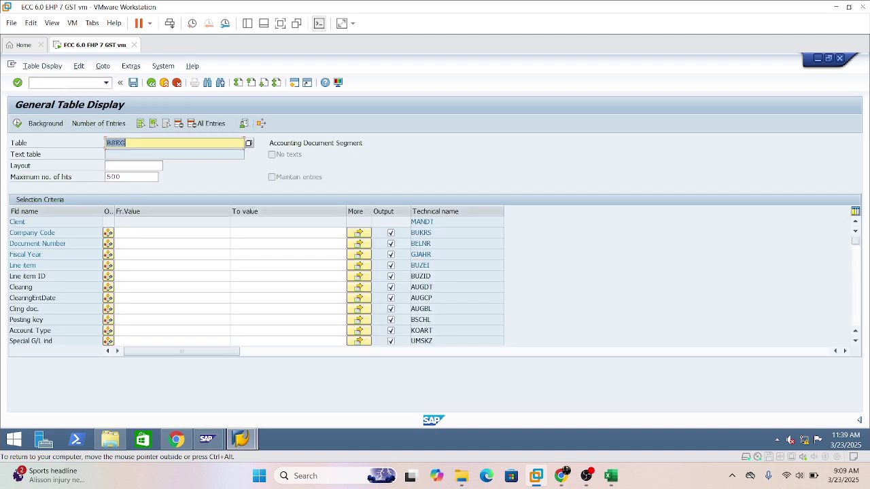
click(126, 143)
key(BackSpace)
key(BackSpace)
key(BackSpace)
key(BackSpace)
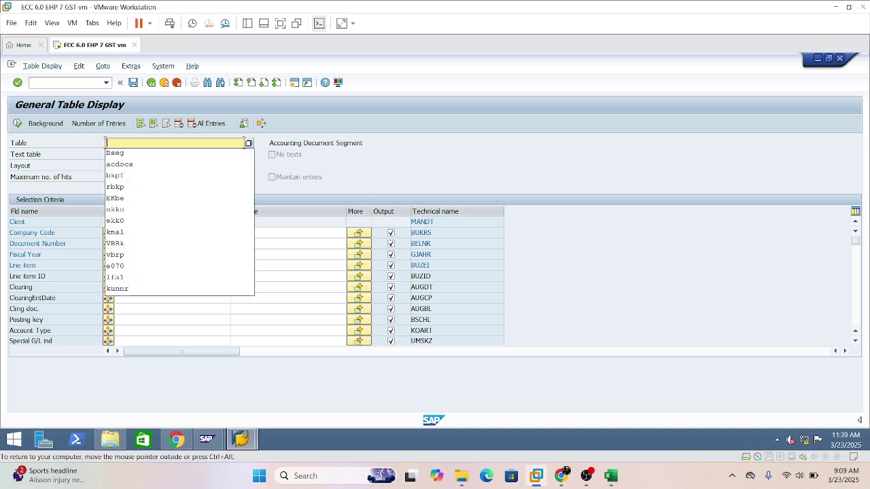
text(BKPF)
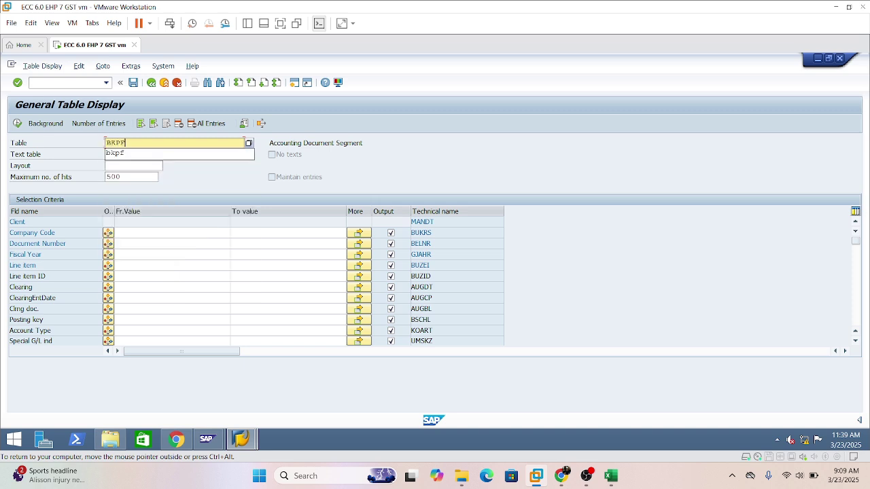
key(Return)
Set the company code selection value to LI01.
click(161, 233)
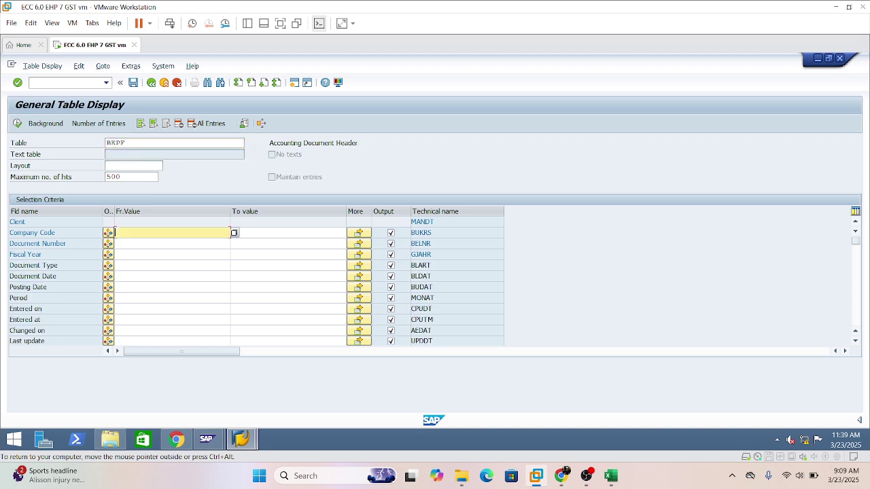
text(LI)!)
key(BackSpace)
key(BackSpace)
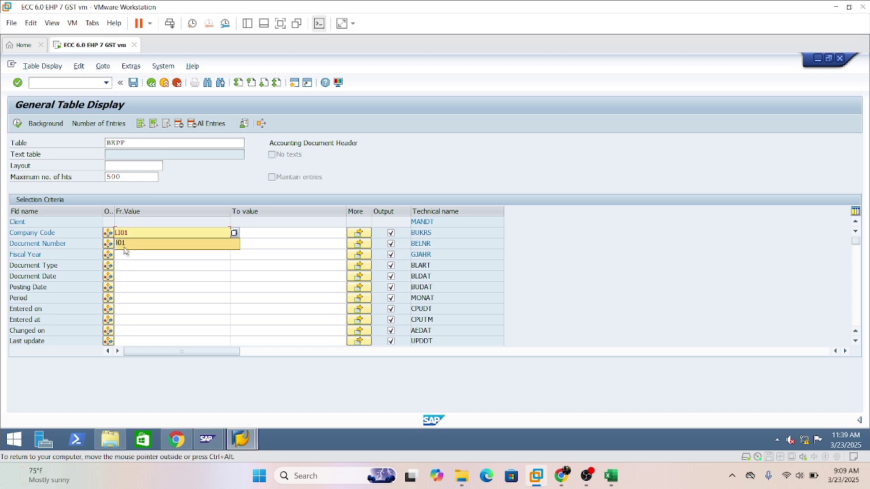
click(124, 245)
click(126, 244)
click(129, 244)
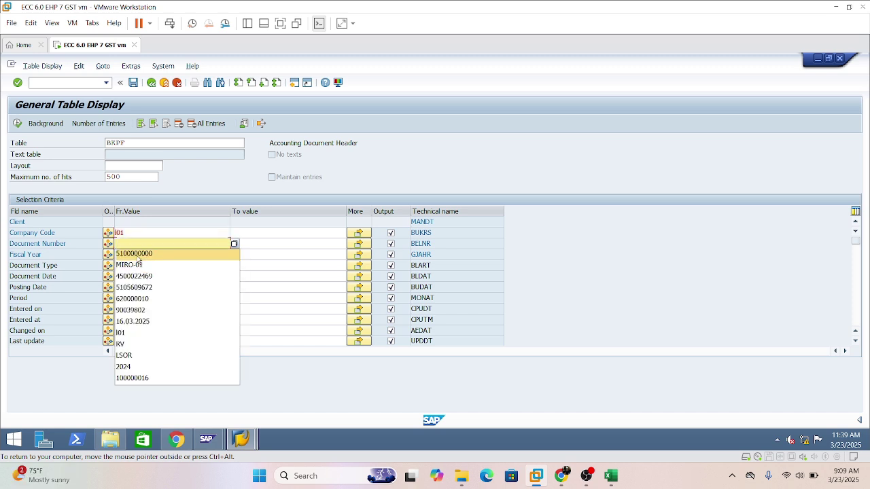
text(18)
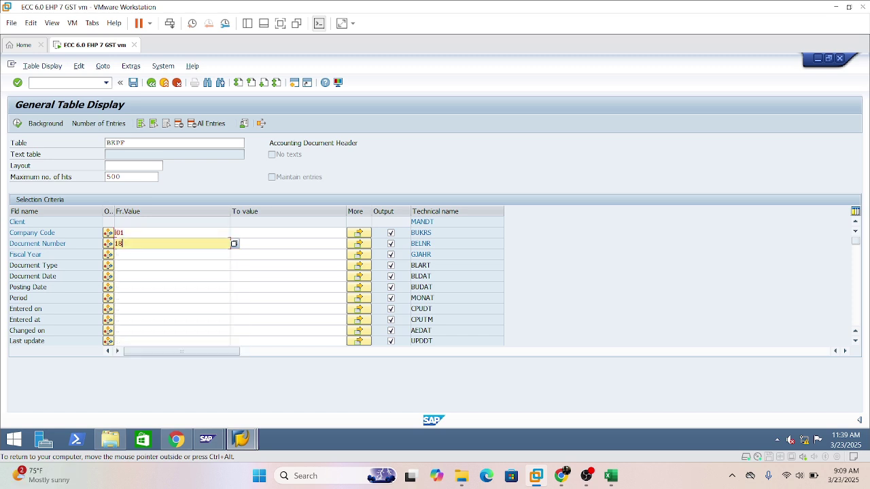
text(00000000)
key(Down)
text(2024)
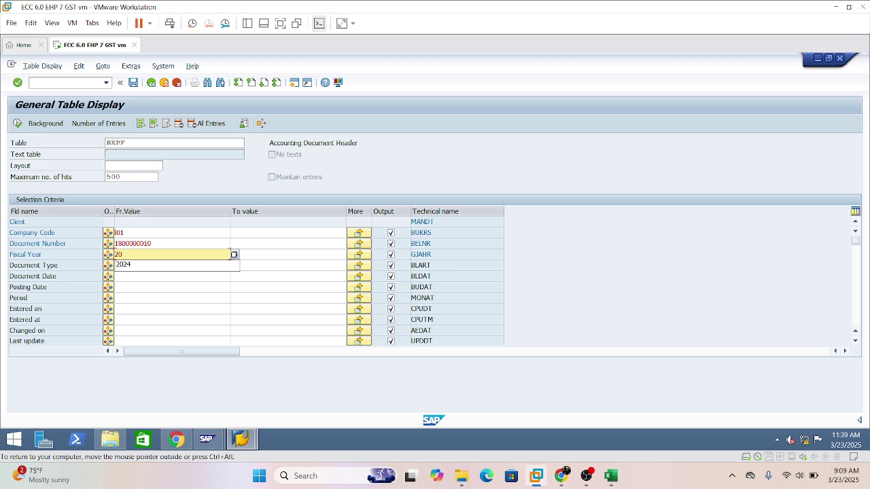
click(17, 123)
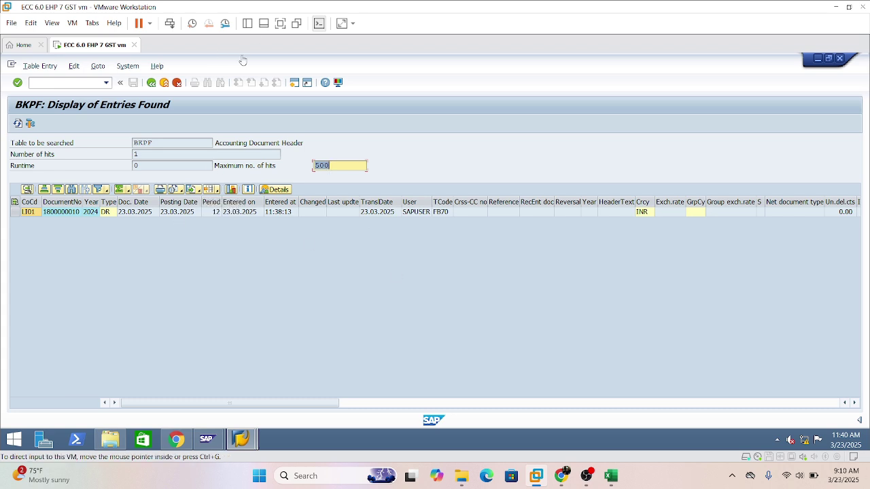
Return to the table selection and load the table BSEG instead of BKPF.
click(150, 84)
click(150, 85)
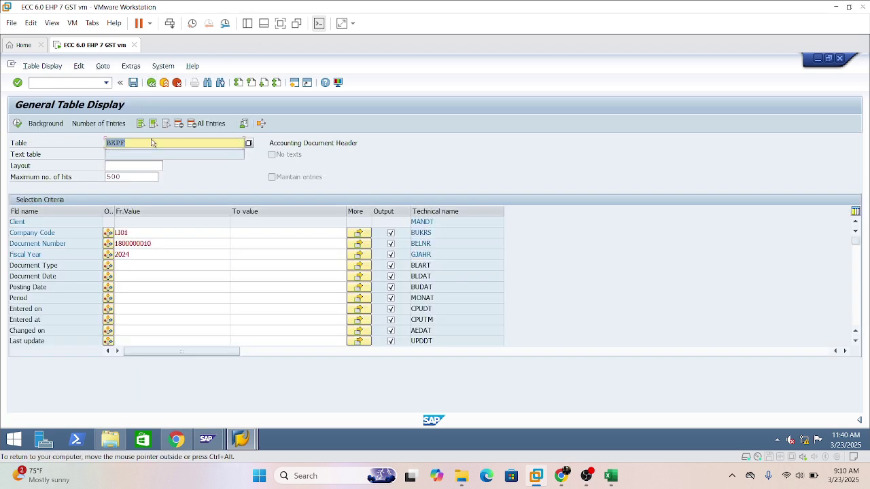
click(127, 143)
key(BackSpace)
key(BackSpace)
key(BackSpace)
text(BSE)
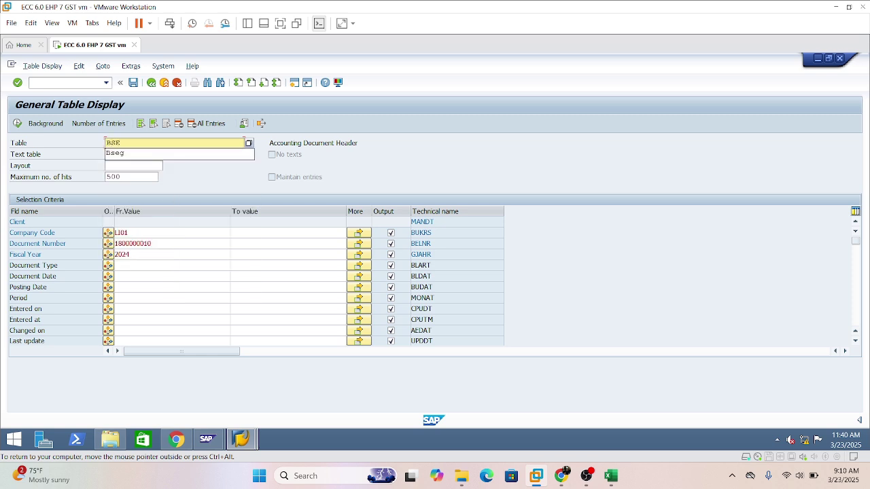
text(GF)
key(BackSpace)
text(G)
key(Return)
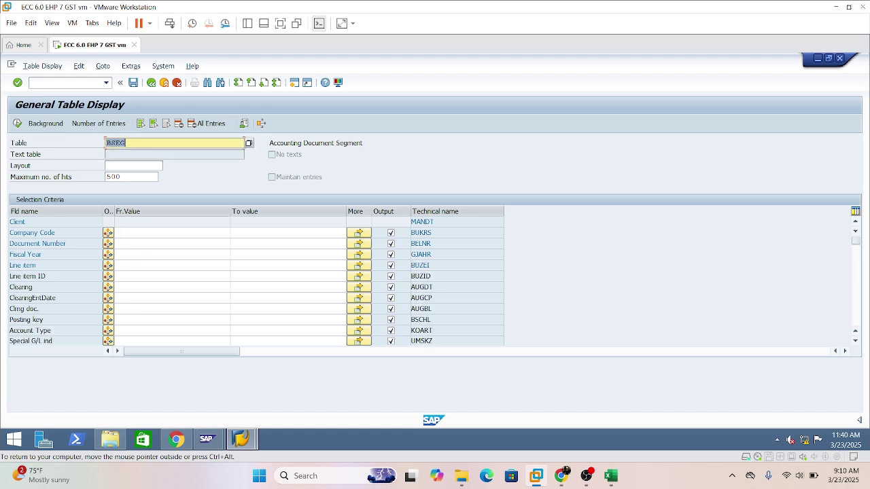
click(171, 233)
click(140, 253)
click(142, 243)
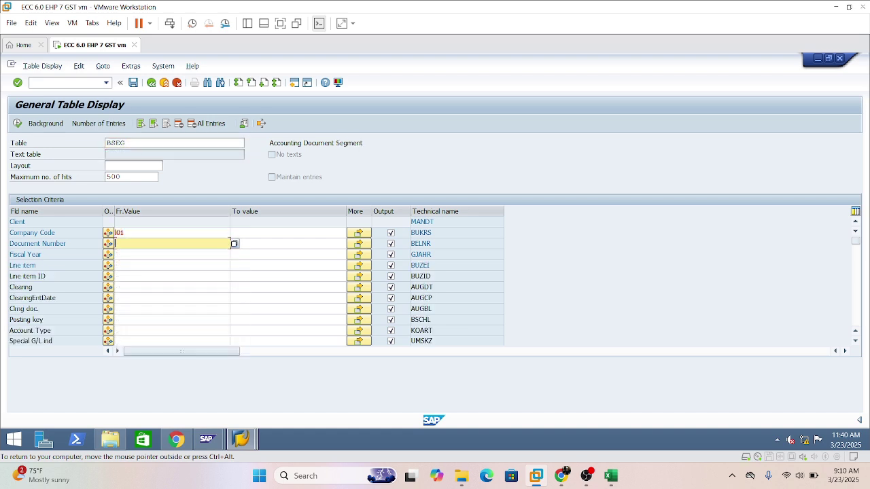
click(146, 254)
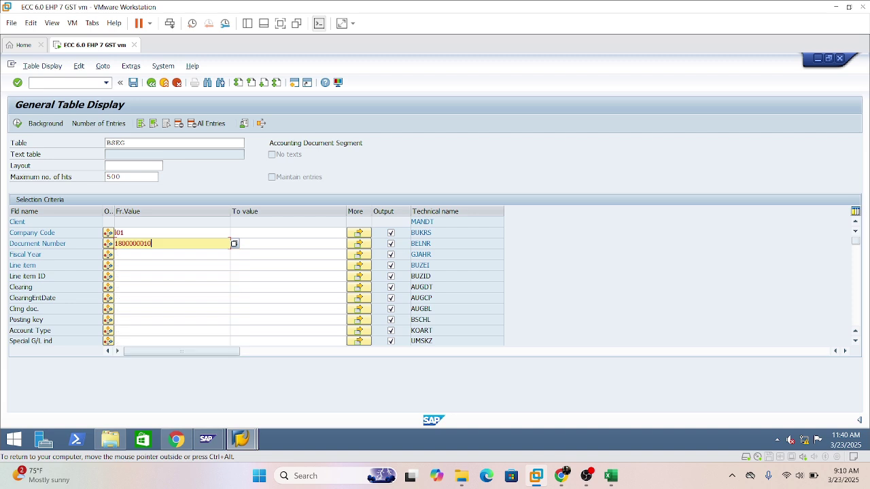
click(17, 124)
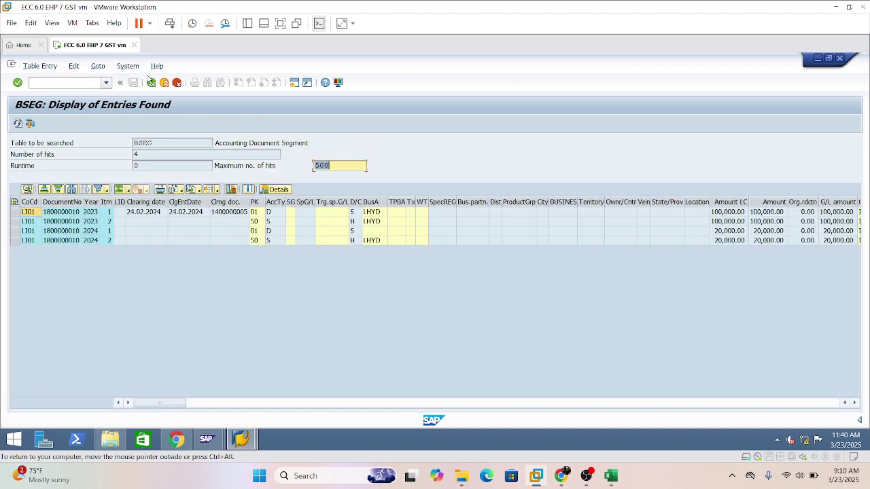
Restrict the BSEG selection to fiscal year 2024, redisplay the entries and check the amount of the first line item.
click(151, 82)
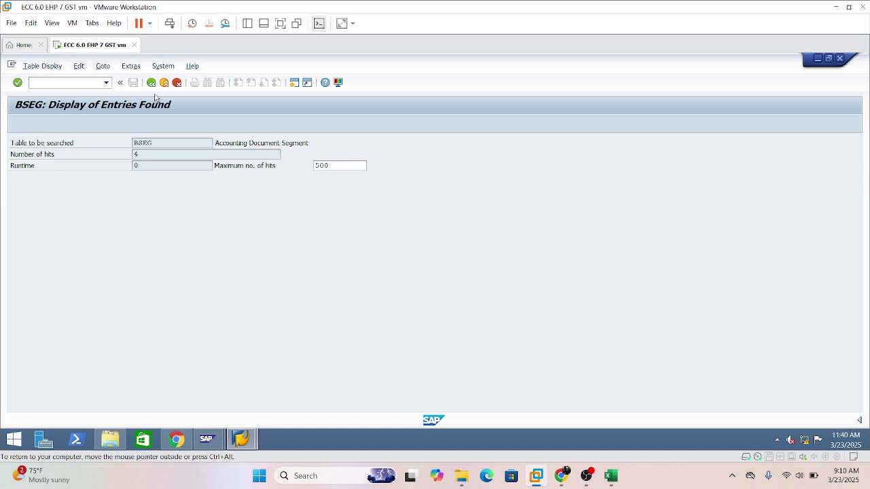
click(139, 254)
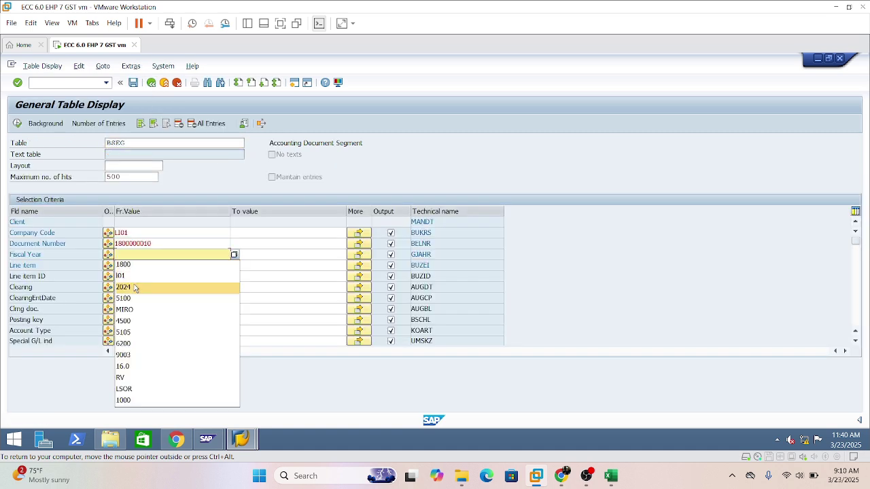
click(137, 288)
click(17, 123)
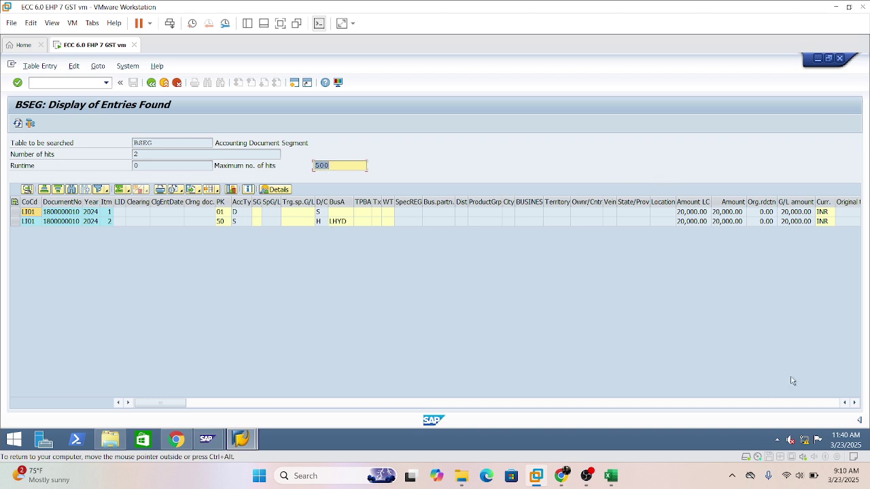
click(720, 213)
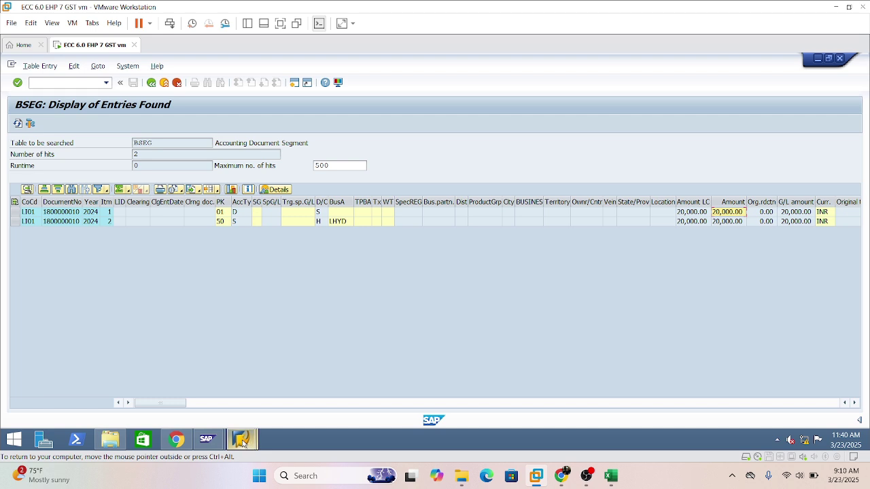
In the recording session, leave the processing log and process the recording FB70_BDCTEST again in mode N Background processing.
mouse_move(253, 448)
click(220, 384)
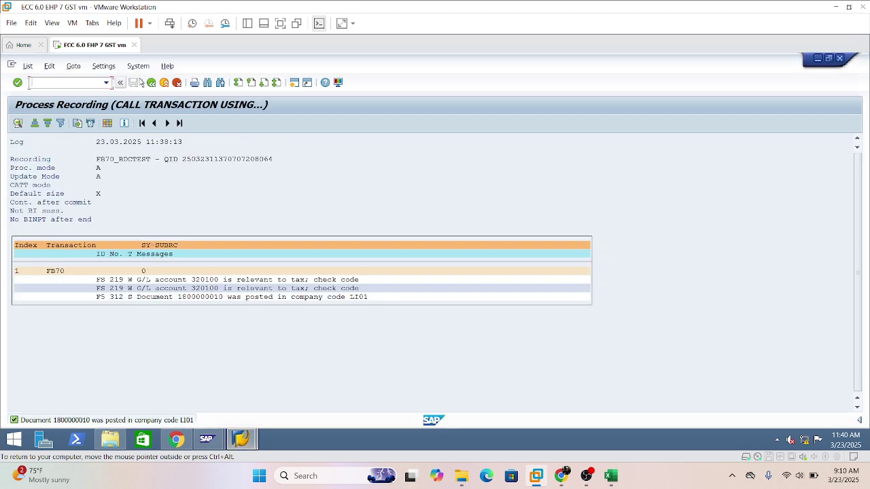
click(151, 83)
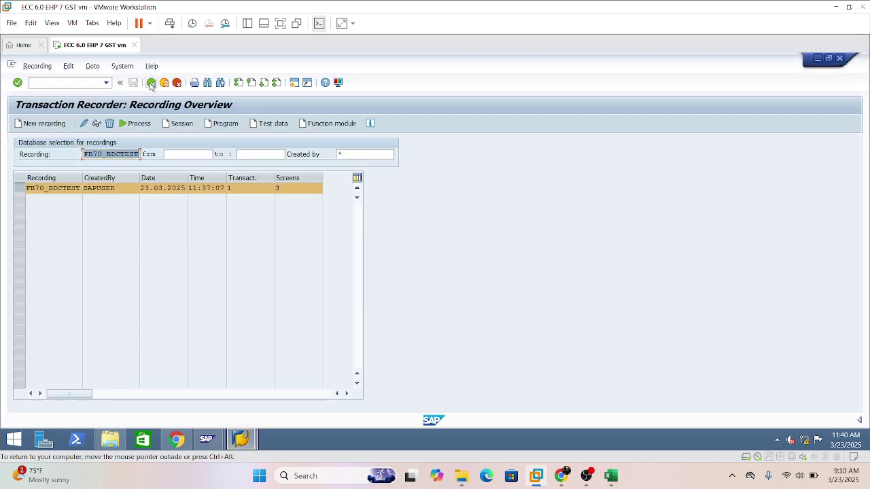
click(24, 190)
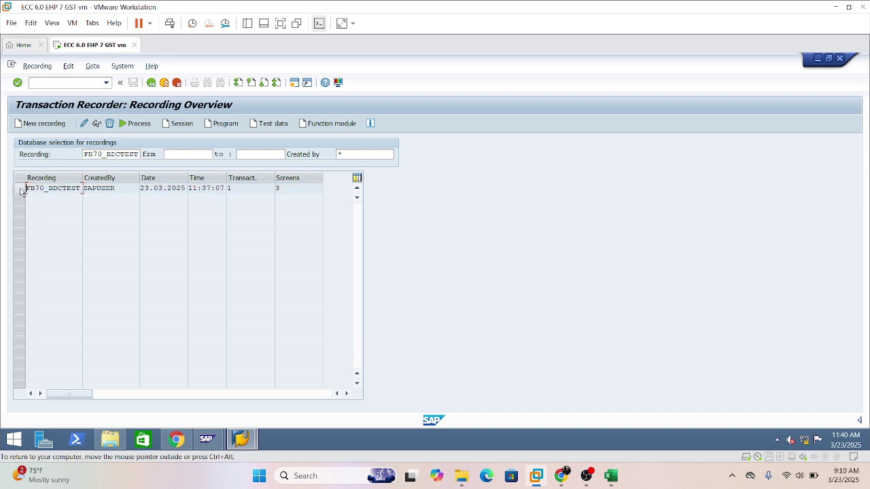
click(135, 124)
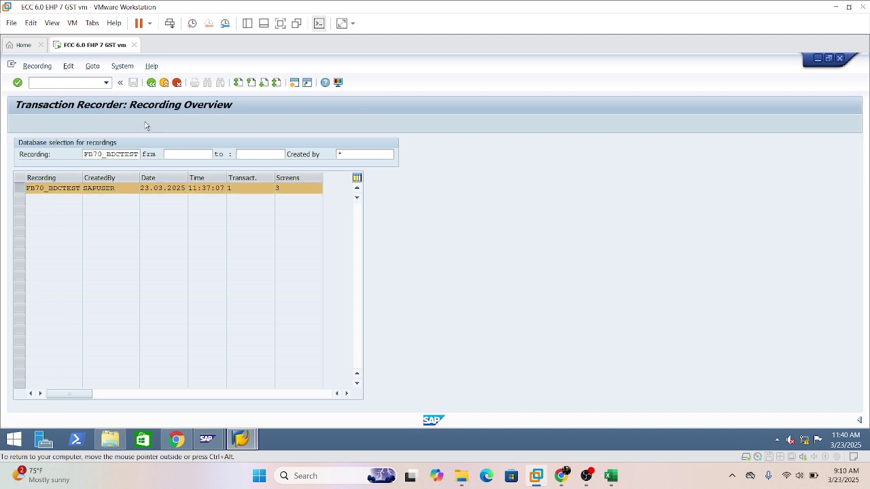
click(278, 229)
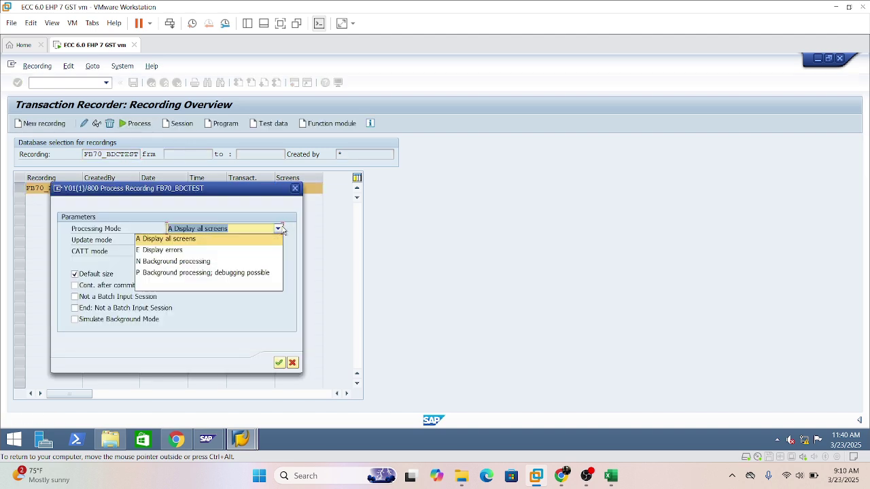
click(204, 262)
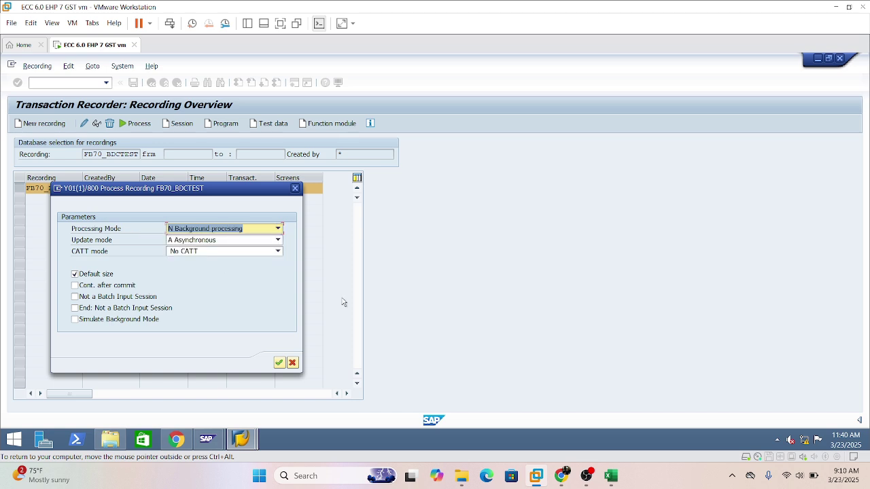
click(279, 363)
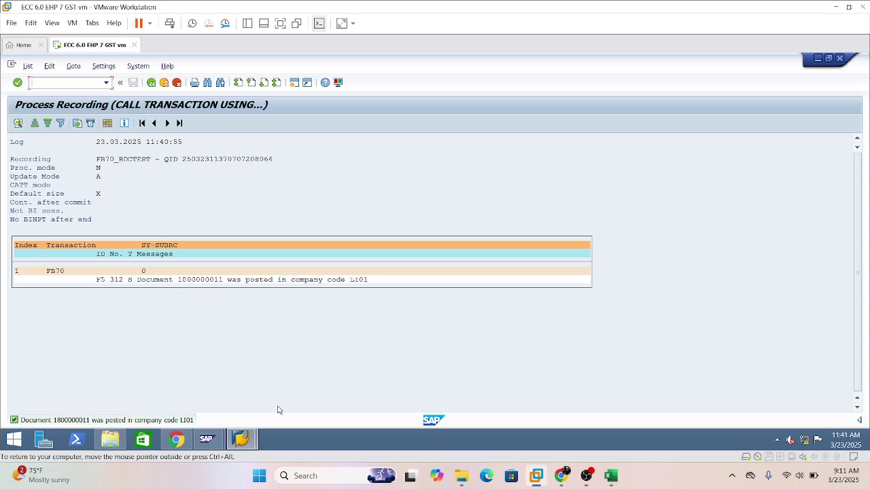
click(241, 440)
click(372, 397)
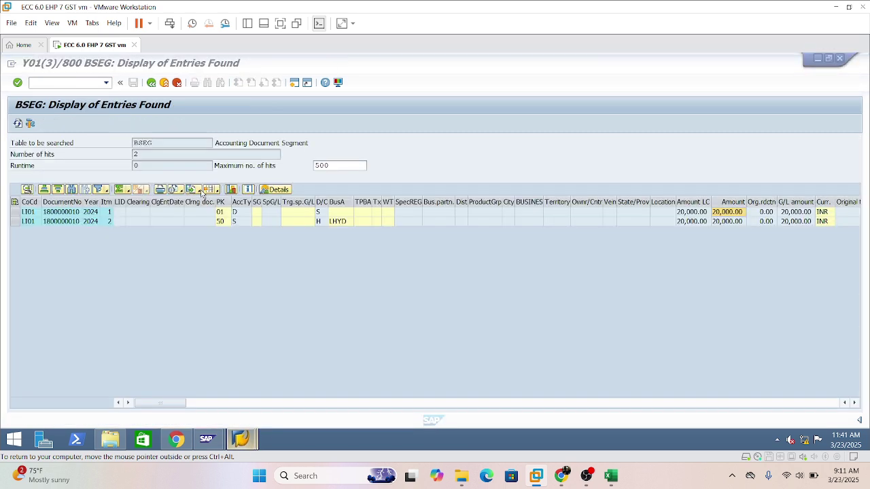
click(150, 83)
click(152, 243)
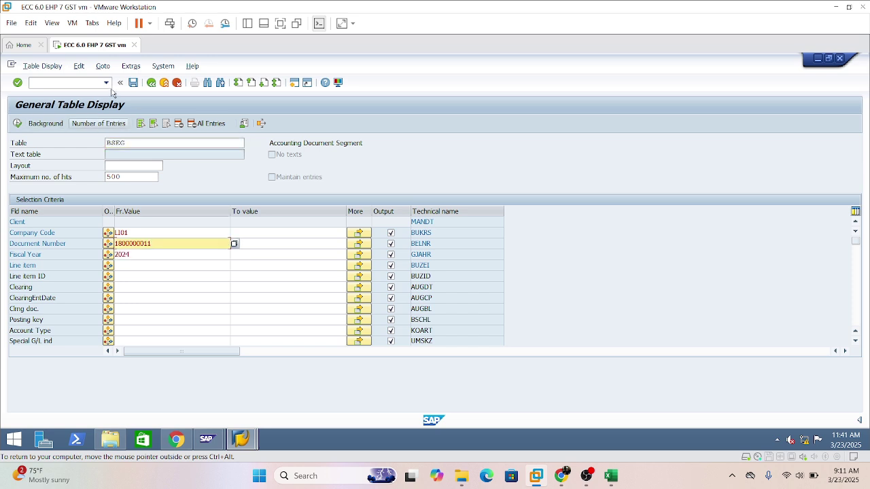
click(17, 123)
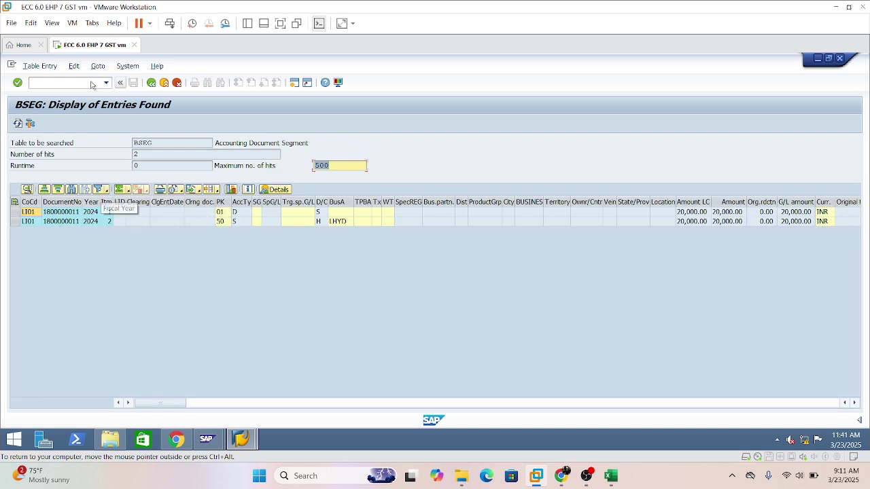
click(29, 82)
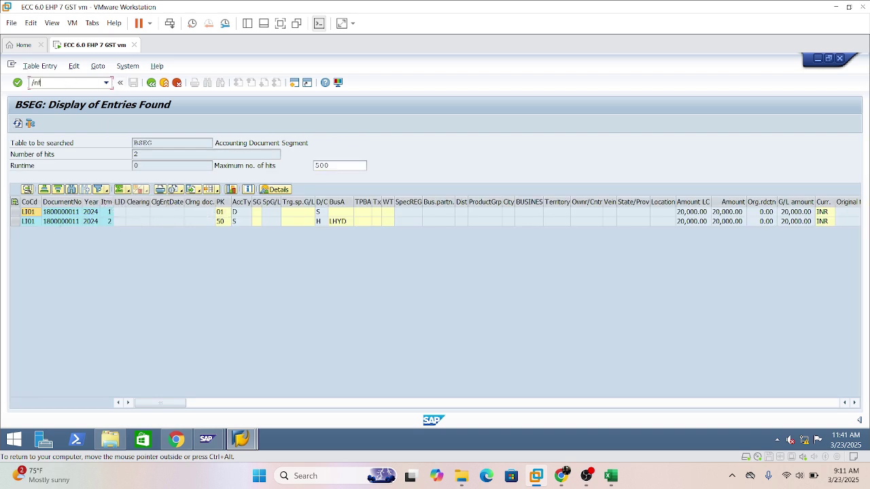
key(Return)
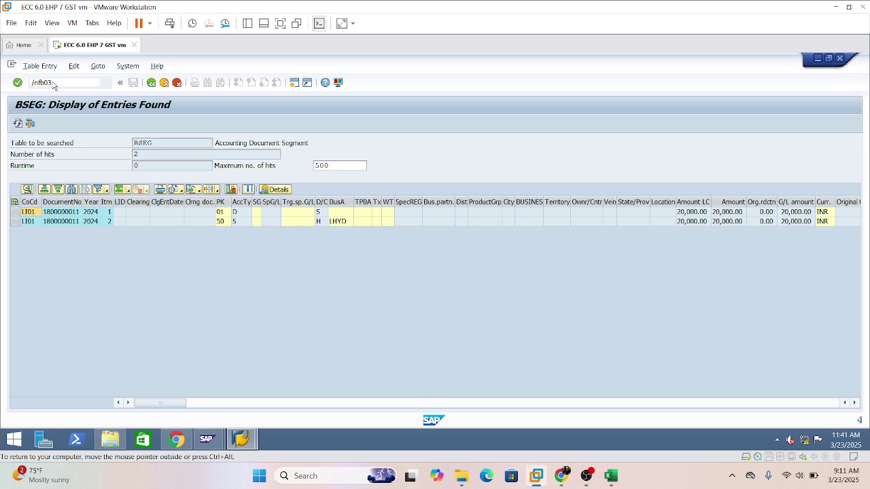
key(Return)
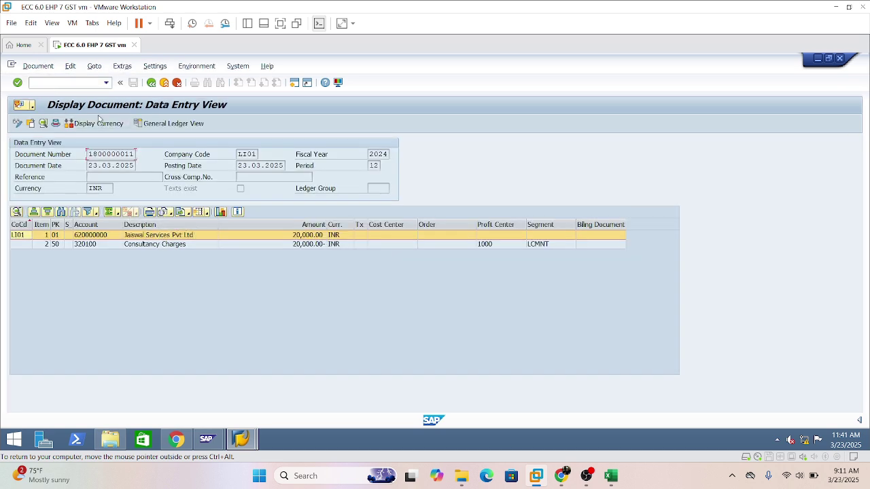
click(56, 123)
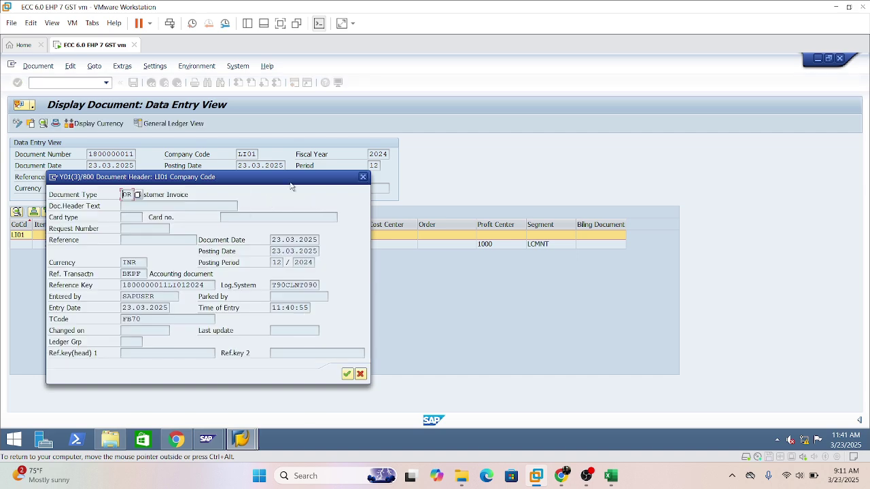
drag(292, 178, 473, 135)
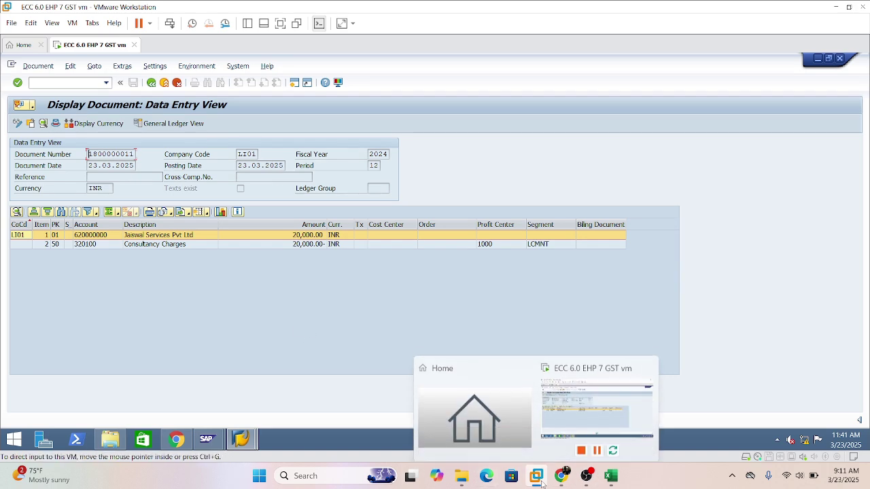
Switch back to the session showing the recording's processing log.
mouse_move(562, 476)
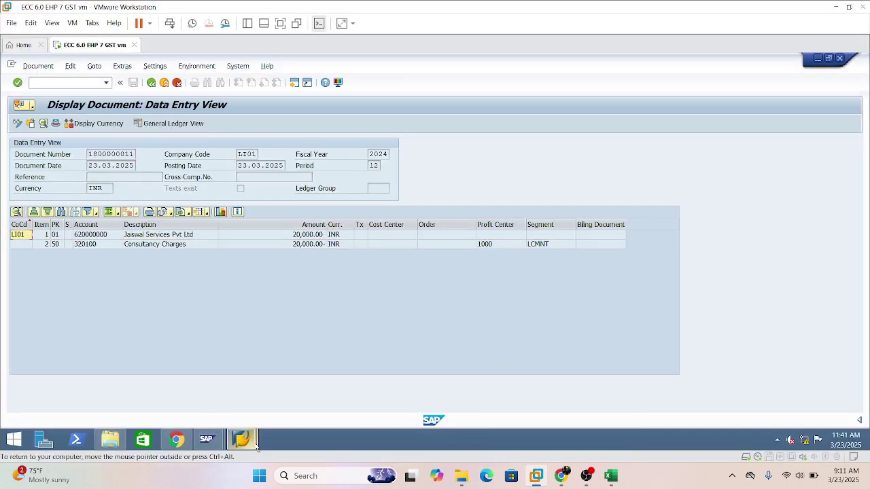
mouse_move(257, 445)
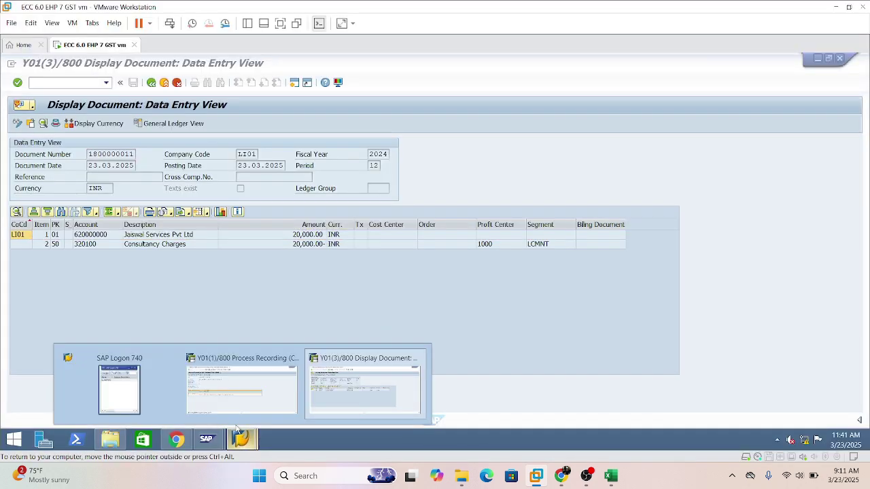
click(236, 382)
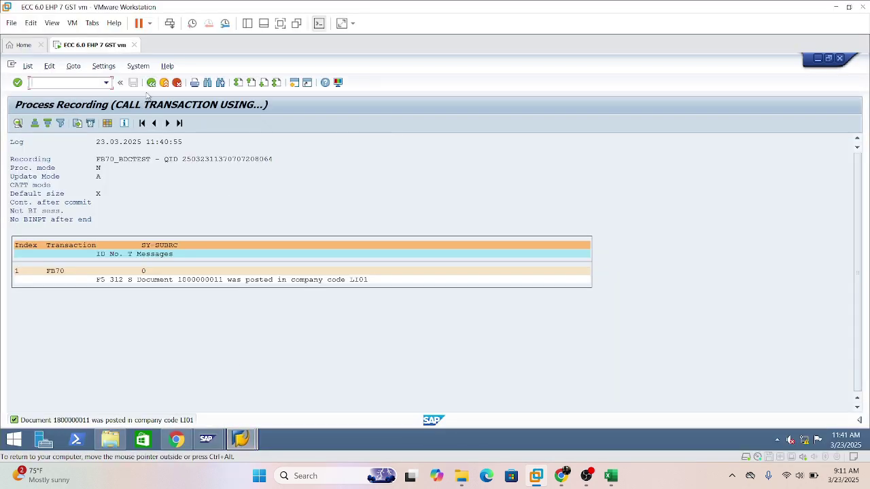